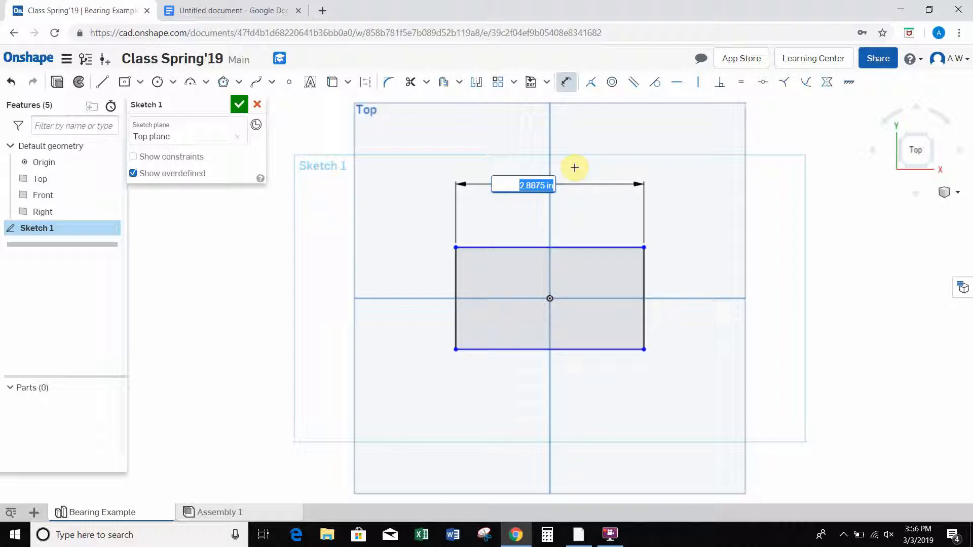
# Step: Dimension the centred rectangle to 38 mm wide and 20 mm high
pyautogui.write('38mm')
pyautogui.press('Return')
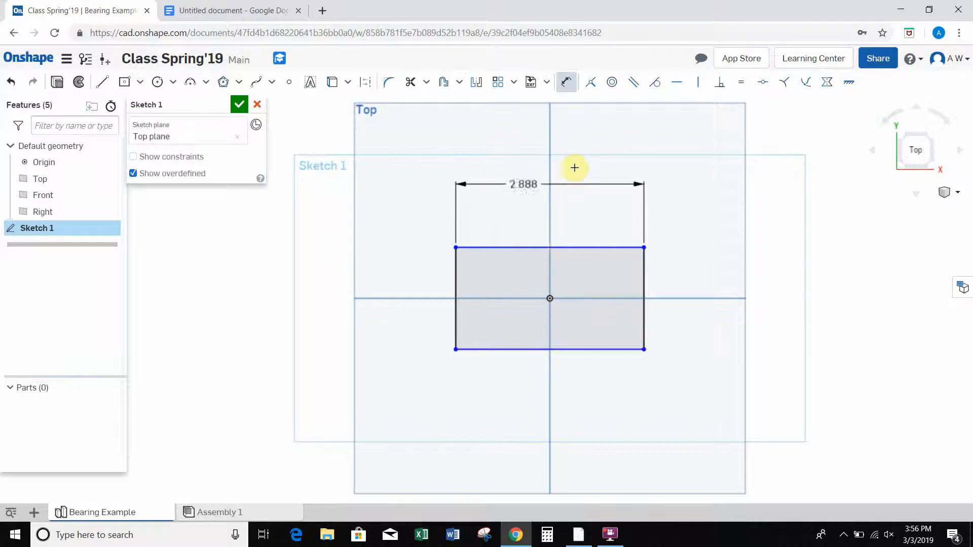
pyautogui.click(502, 287)
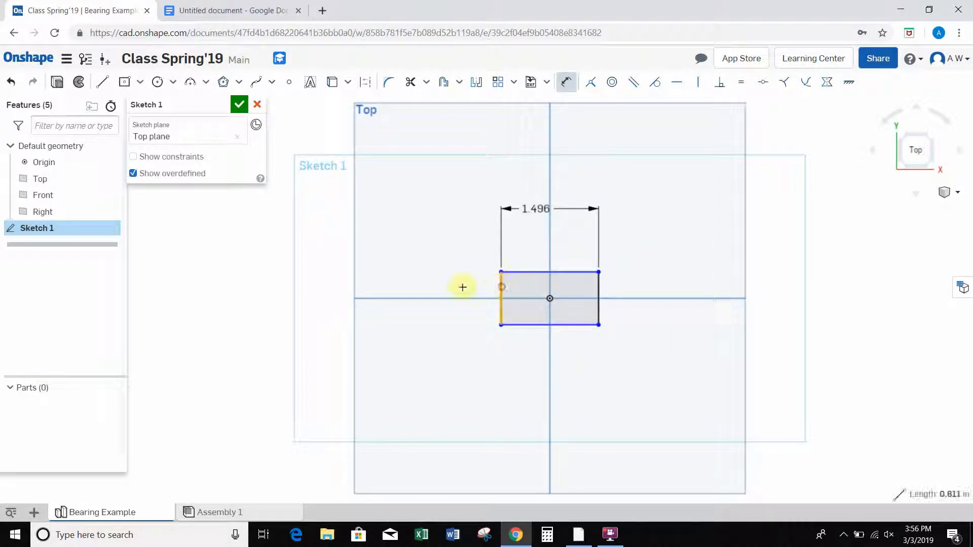
pyautogui.click(437, 291)
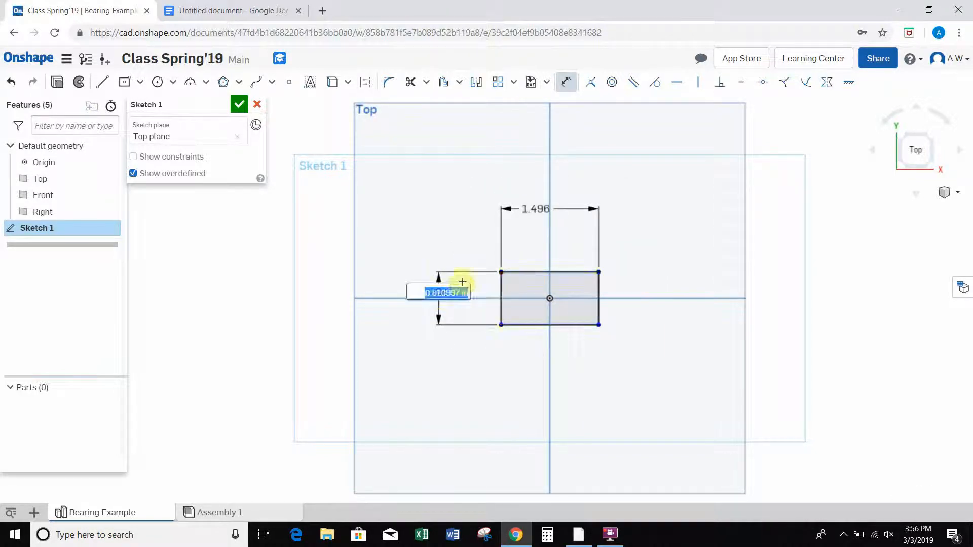
pyautogui.write('20mm')
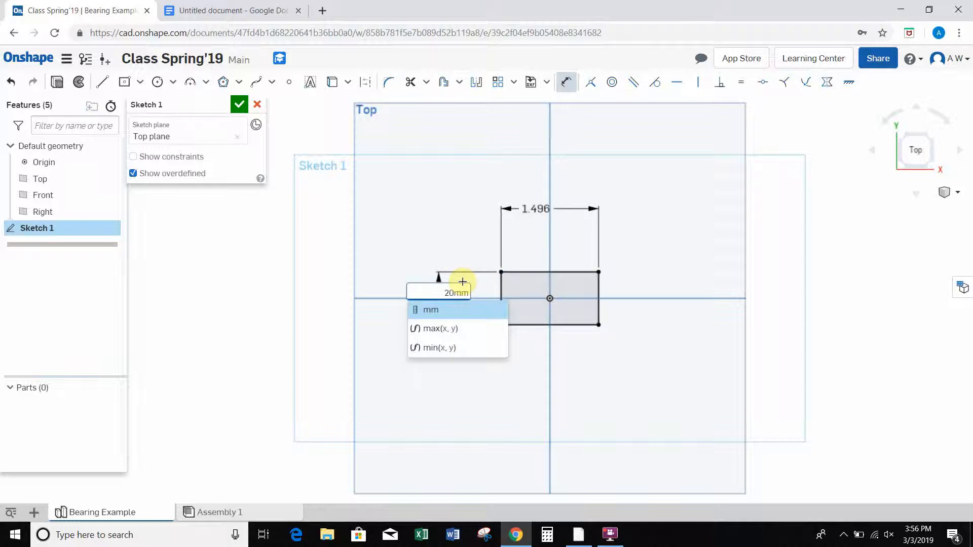
pyautogui.press('Return')
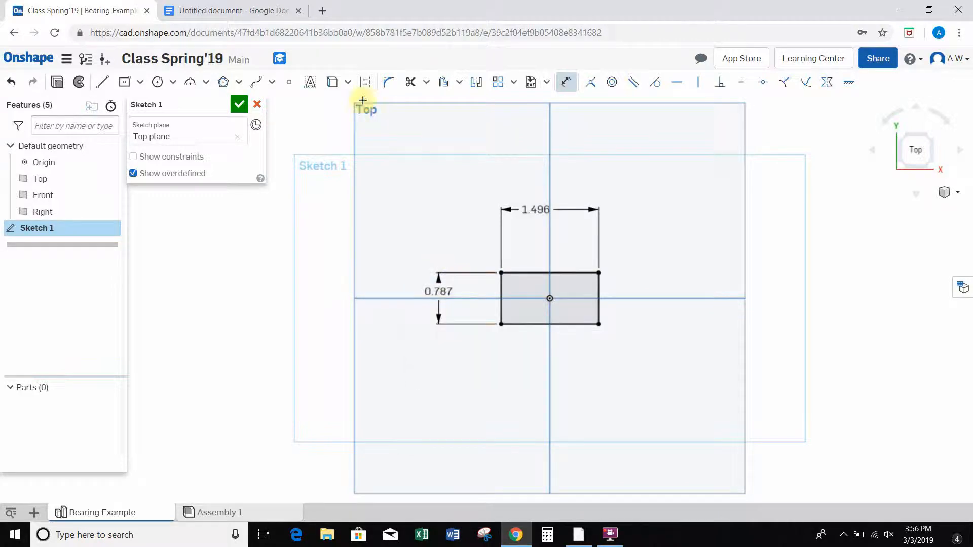
# Step: Check the bearing drawing in Google Docs, then in Onshape sketch an outward three-point arc of about 0.435 in radius across the rectangle's left side
pyautogui.click(203, 12)
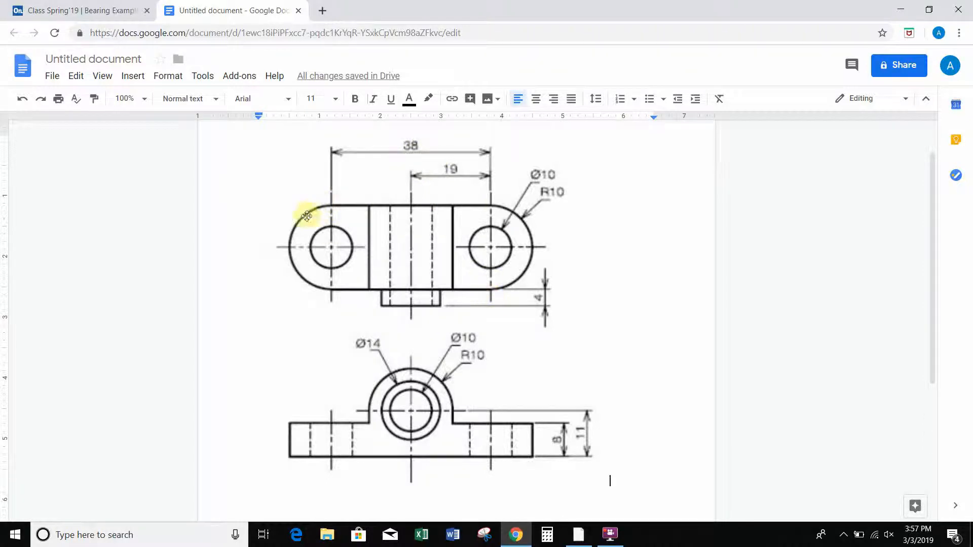
pyautogui.click(117, 11)
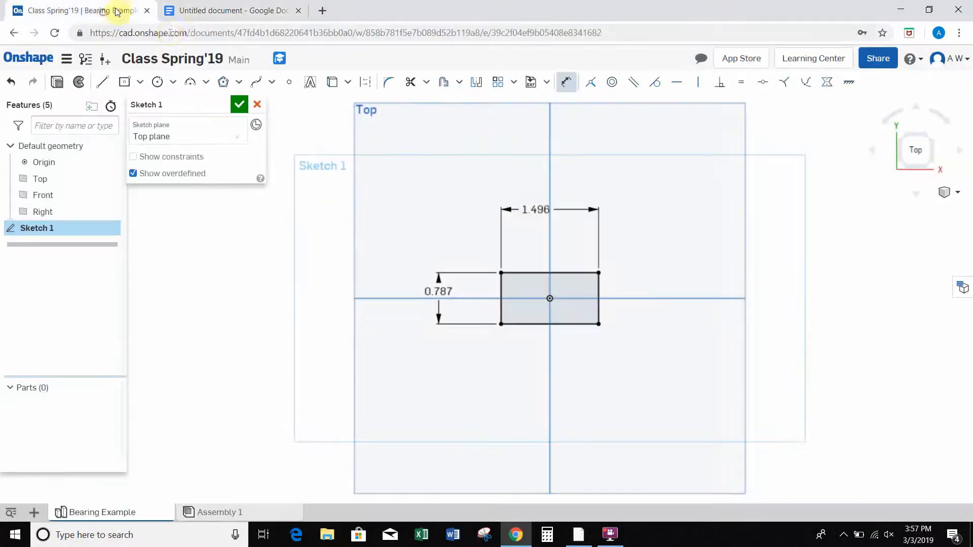
pyautogui.click(191, 86)
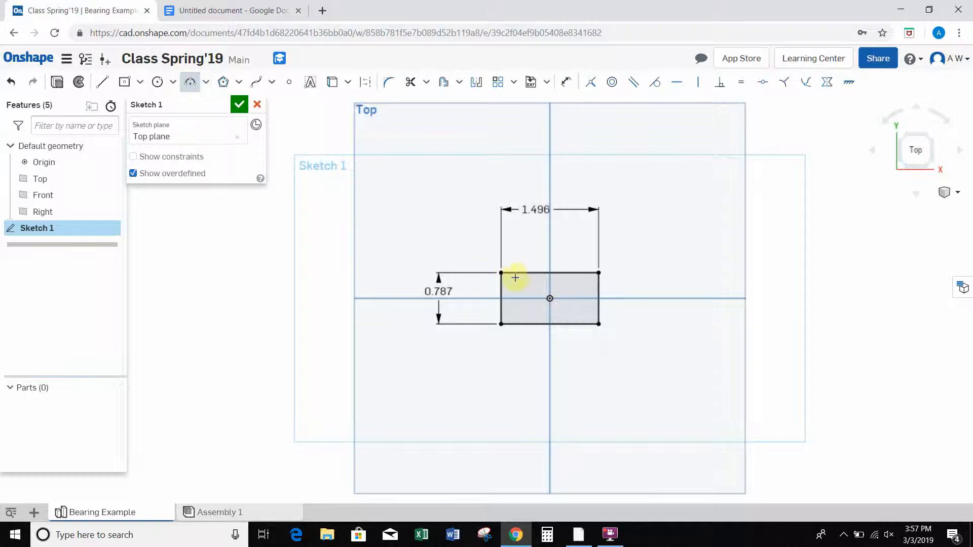
pyautogui.scroll(4, 501, 274)
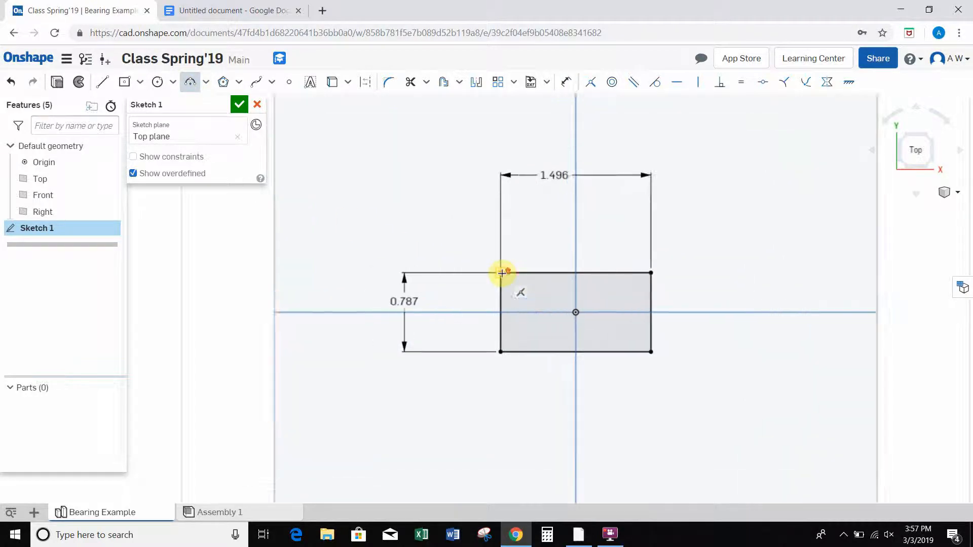
pyautogui.click(502, 275)
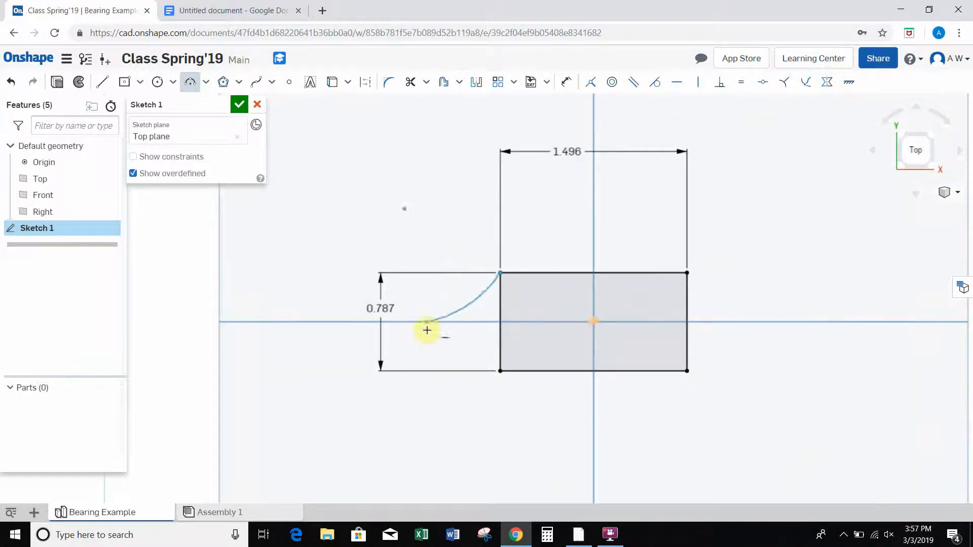
pyautogui.click(500, 372)
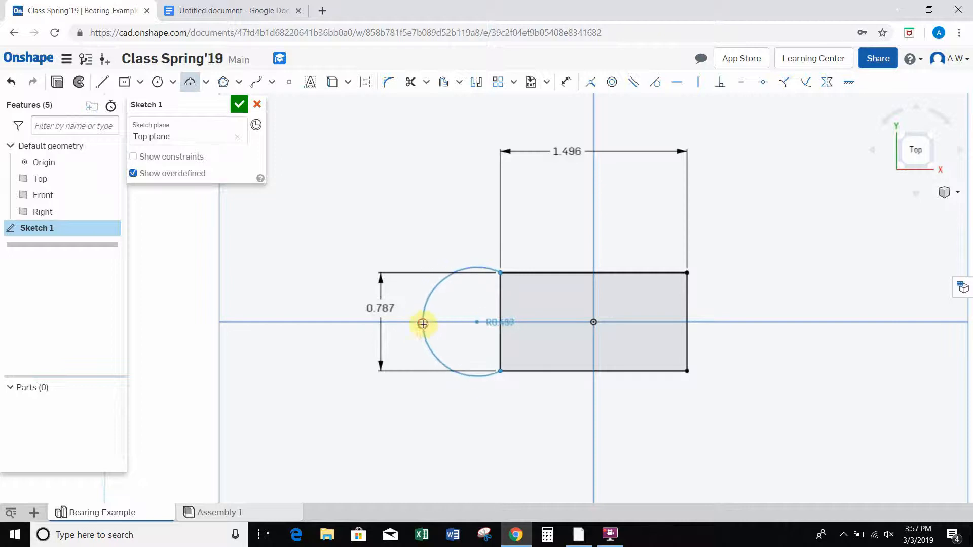
pyautogui.click(424, 322)
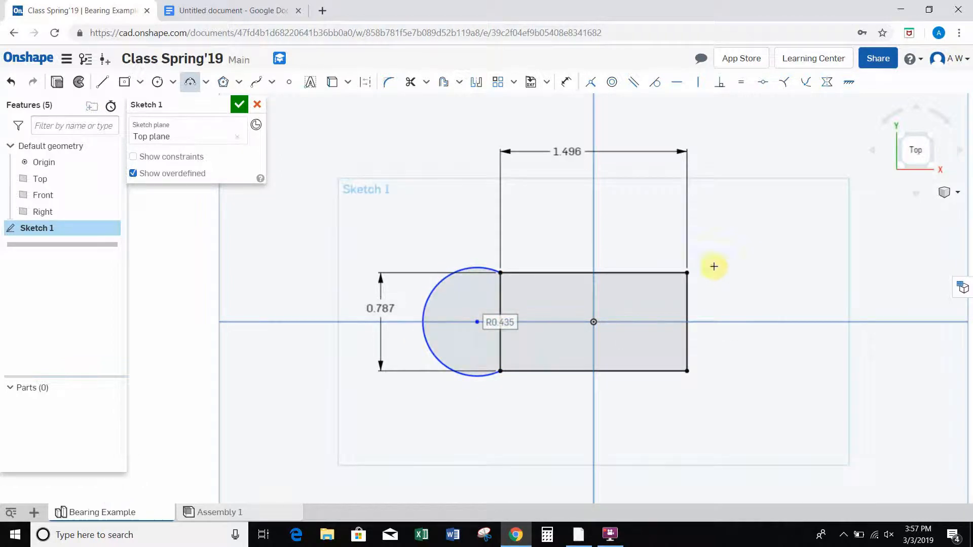
# Step: Sketch an outward three-point arc of about 0.41 in radius between the rectangle's two right corners
pyautogui.click(687, 273)
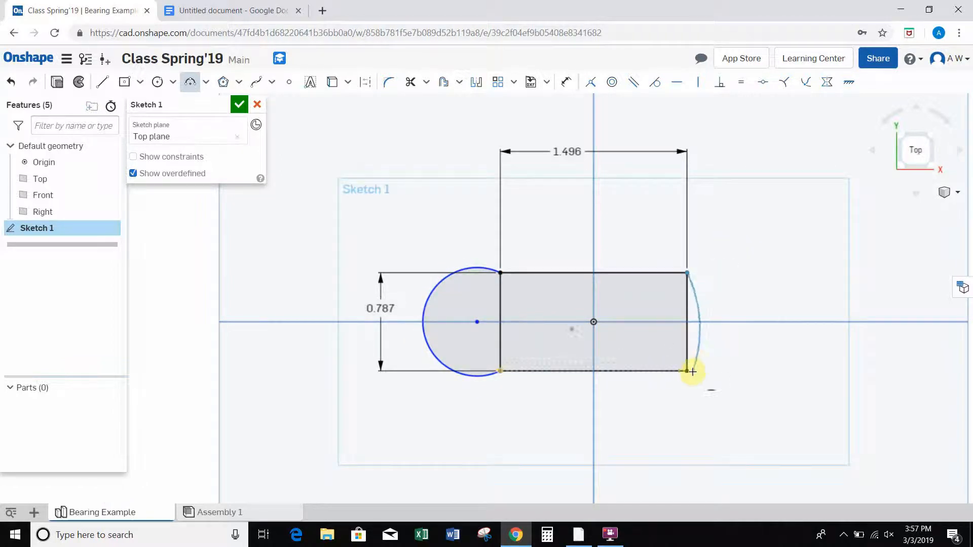
pyautogui.click(689, 371)
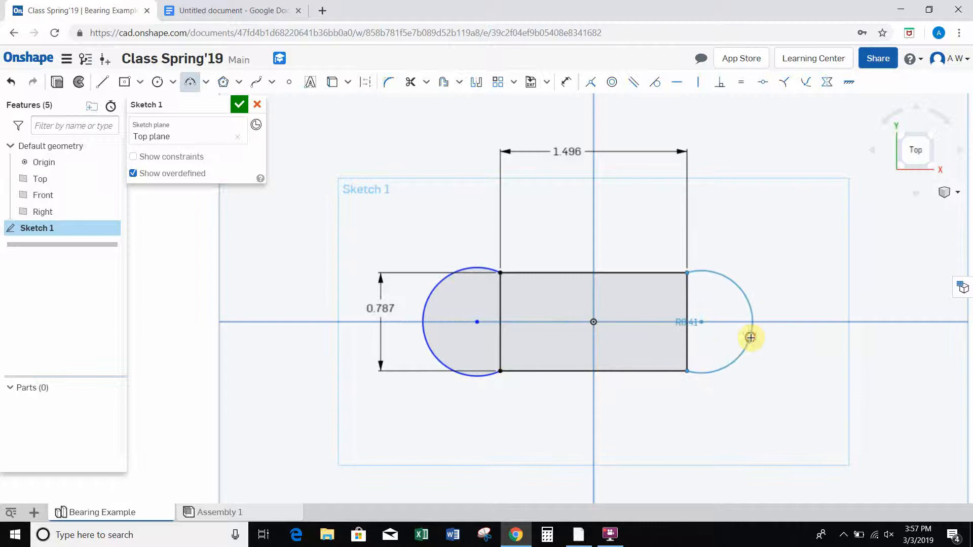
pyautogui.click(695, 278)
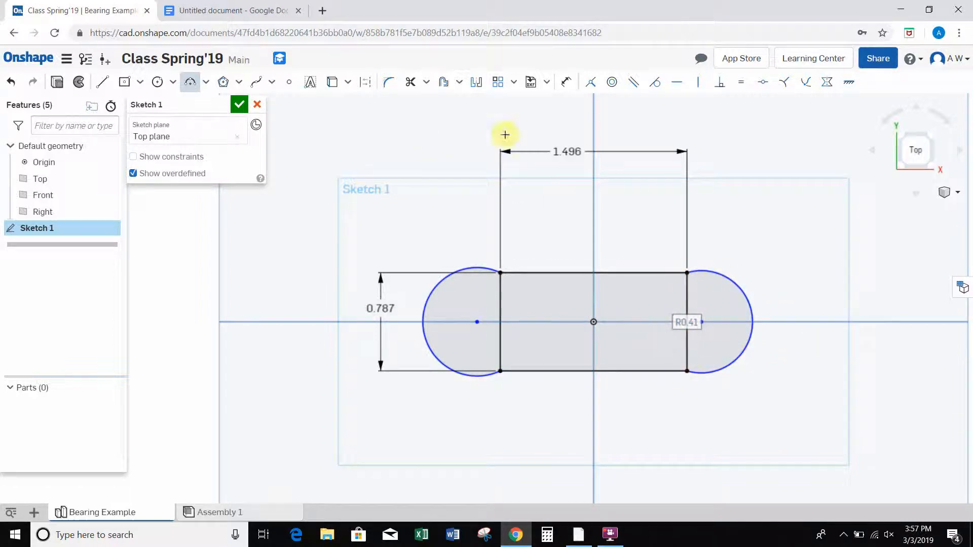
# Step: Try to make the left arc's centre coincident with the rectangle's left side, and undo the constraint
pyautogui.click(590, 86)
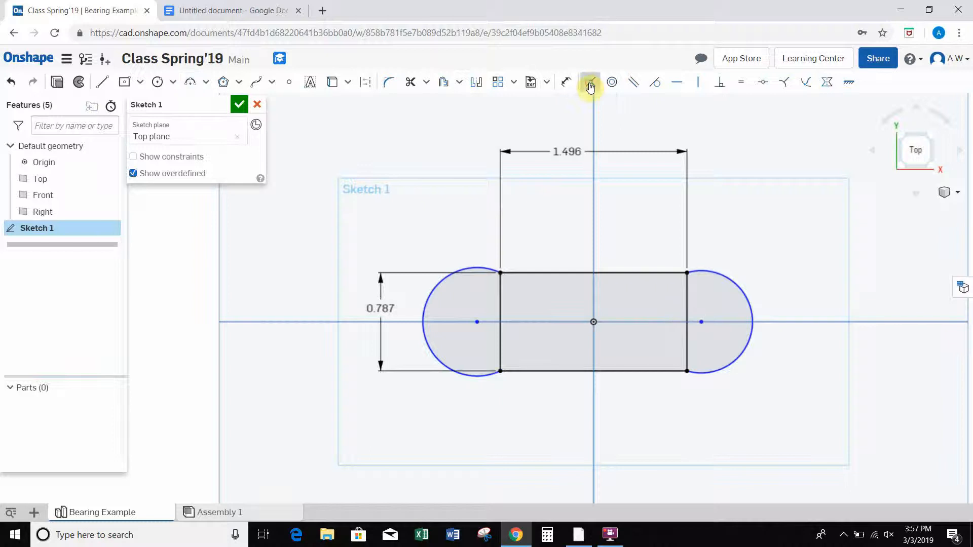
pyautogui.click(478, 322)
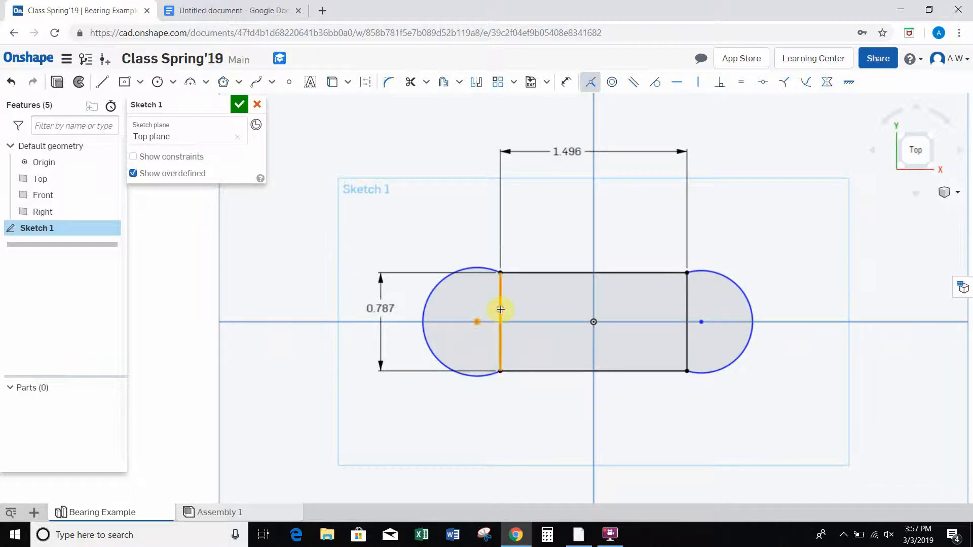
pyautogui.click(500, 309)
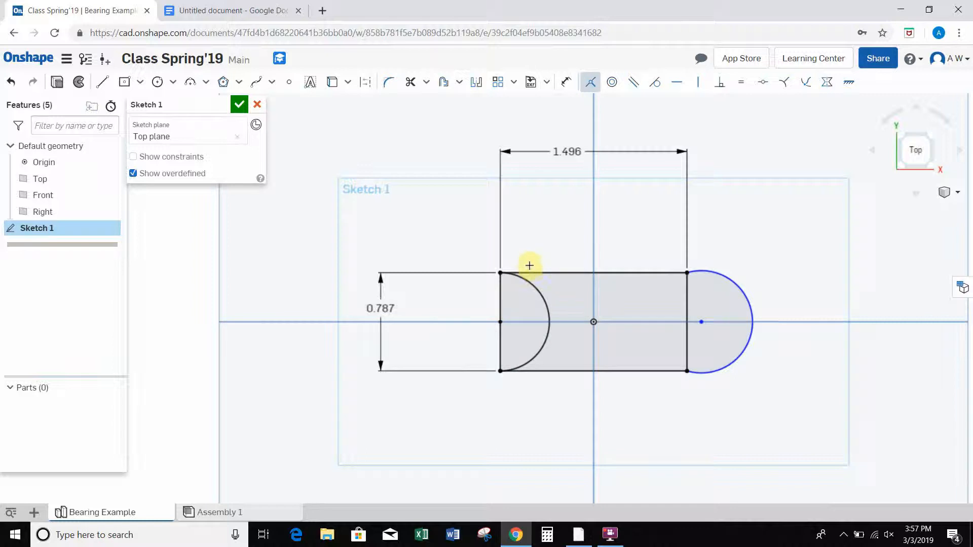
pyautogui.press('Escape')
pyautogui.hotkey('ctrl', 'z')
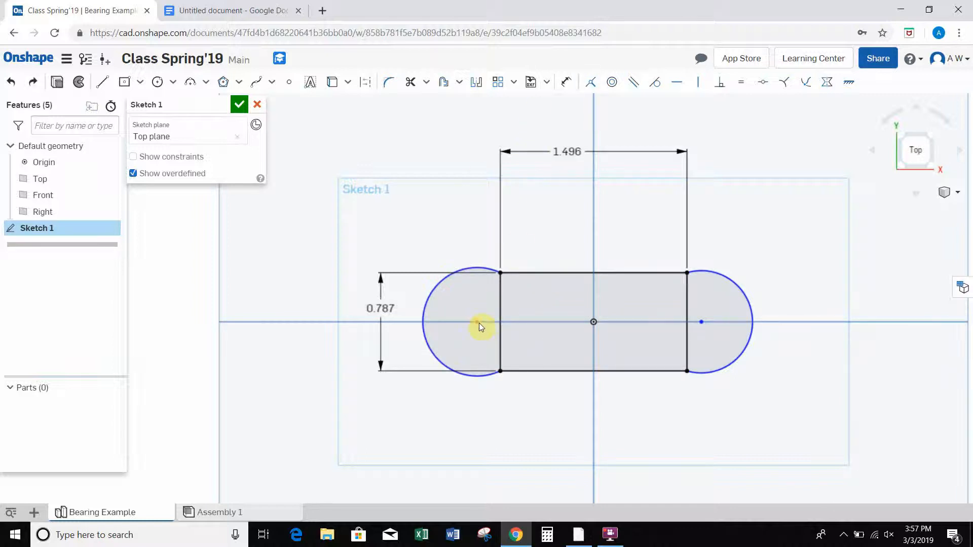
# Step: Place the left arc's centre on the rectangle's left side and make the right arc's centre coincident with the right side
pyautogui.moveTo(479, 323); pyautogui.dragTo(499, 318)
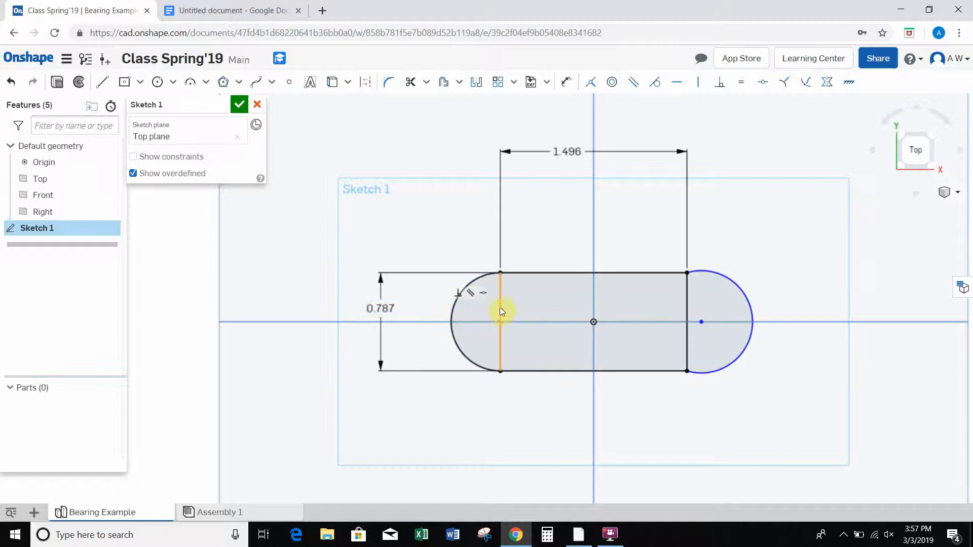
pyautogui.click(702, 324)
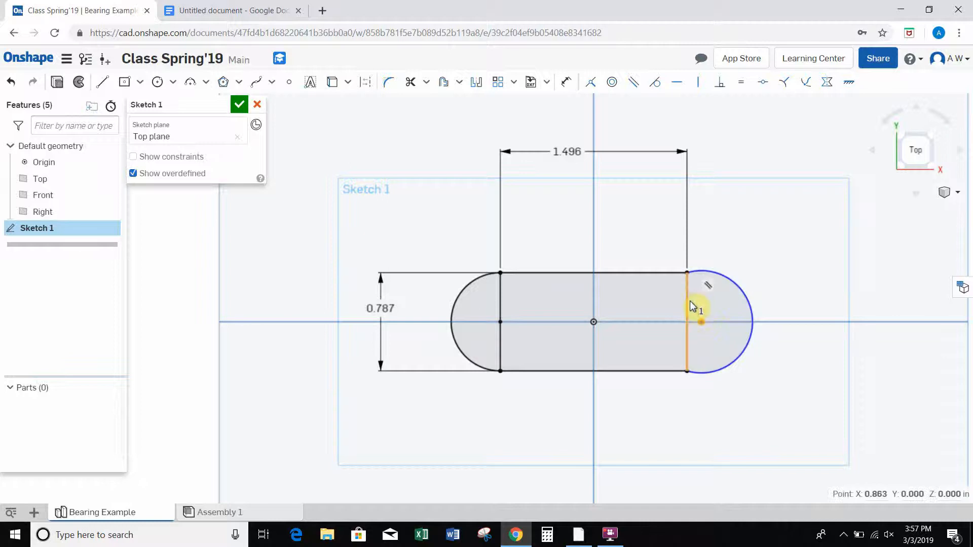
pyautogui.click(687, 300)
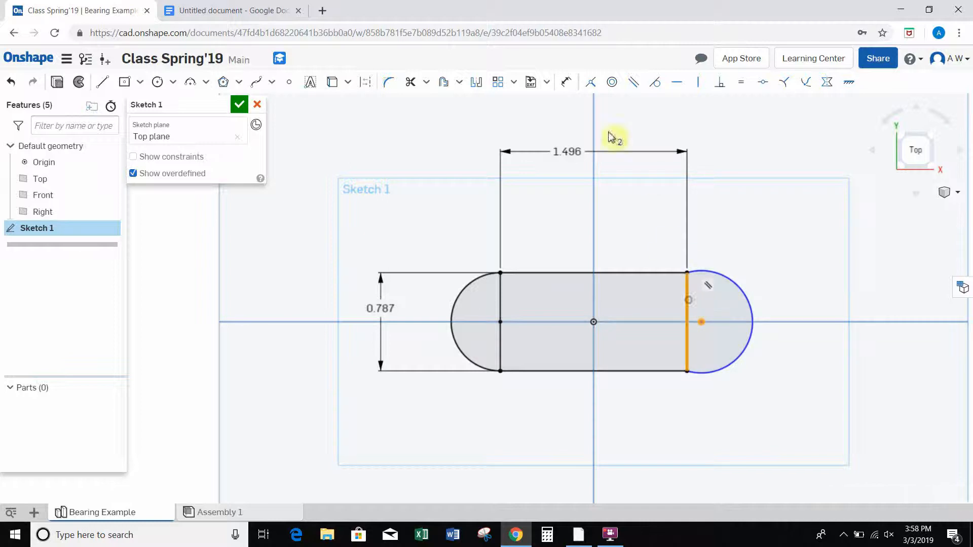
pyautogui.click(591, 82)
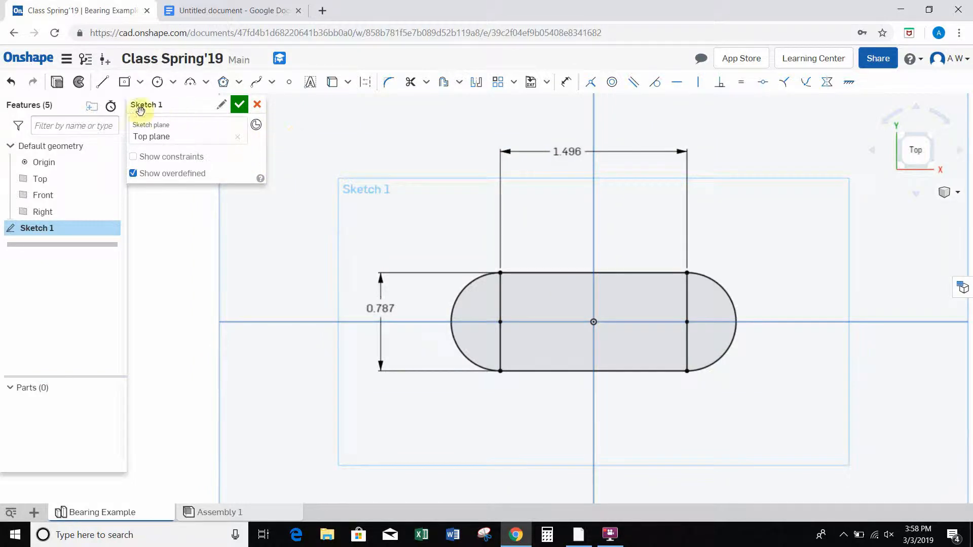
# Step: Extrude the whole rounded profile as a new solid with a blind depth of 8 mm
pyautogui.click(57, 82)
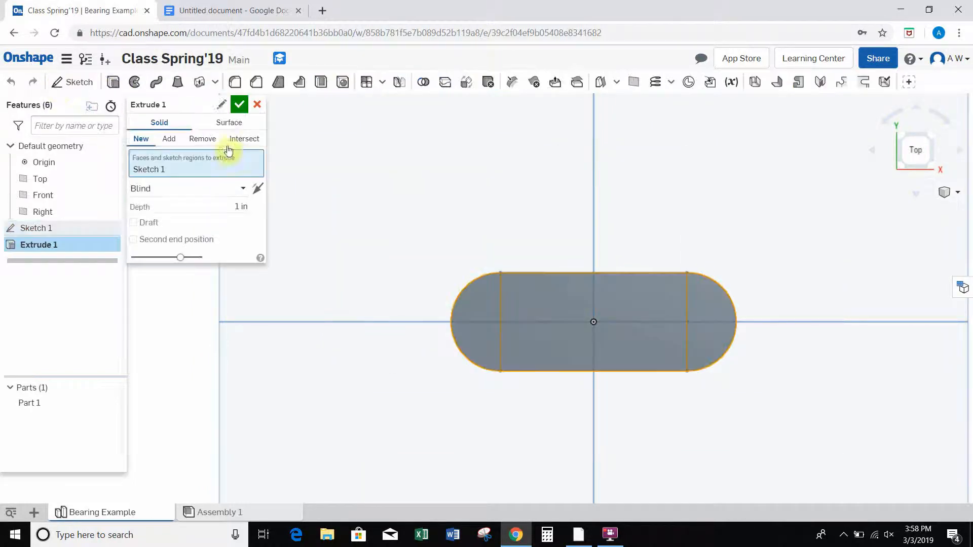
pyautogui.click(213, 208)
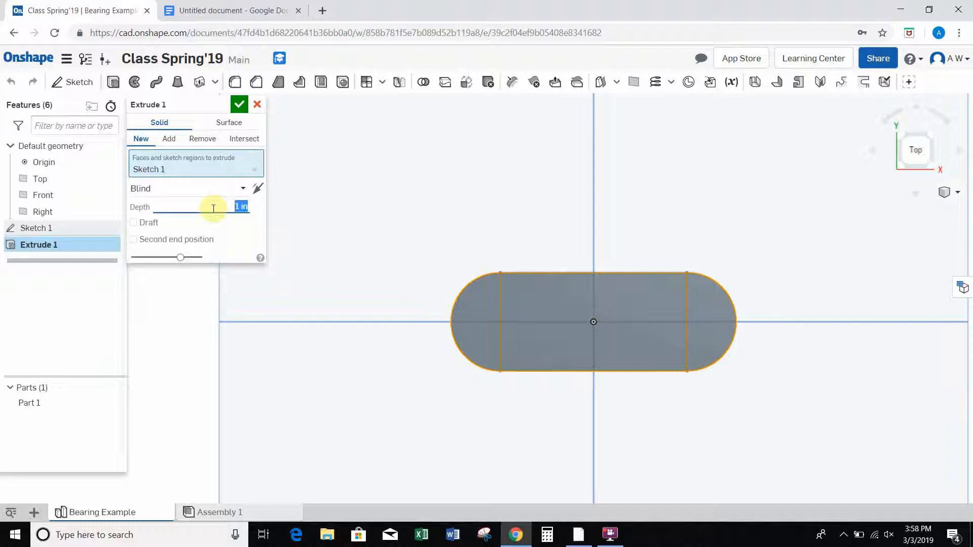
pyautogui.write('8mm')
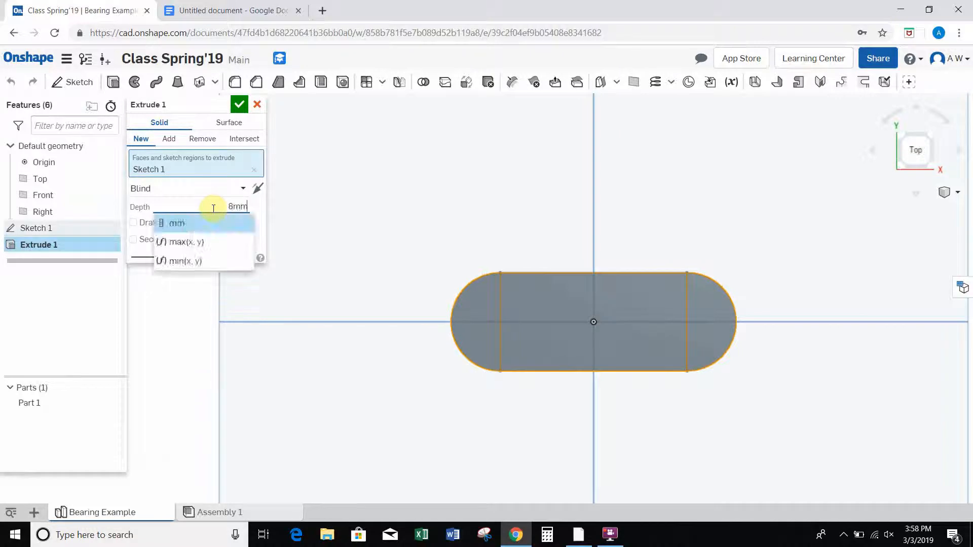
pyautogui.press('Return')
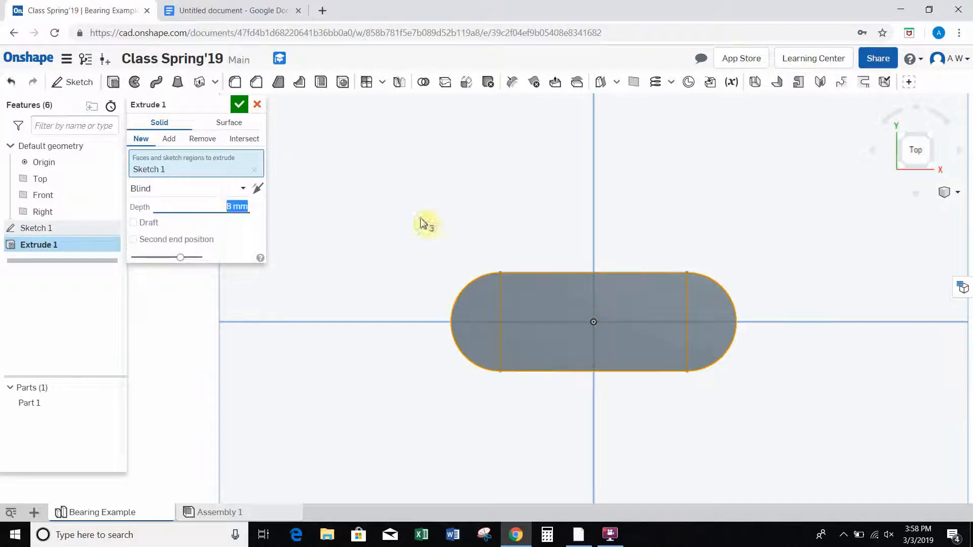
pyautogui.moveTo(385, 358); pyautogui.dragTo(388, 320, button='right')
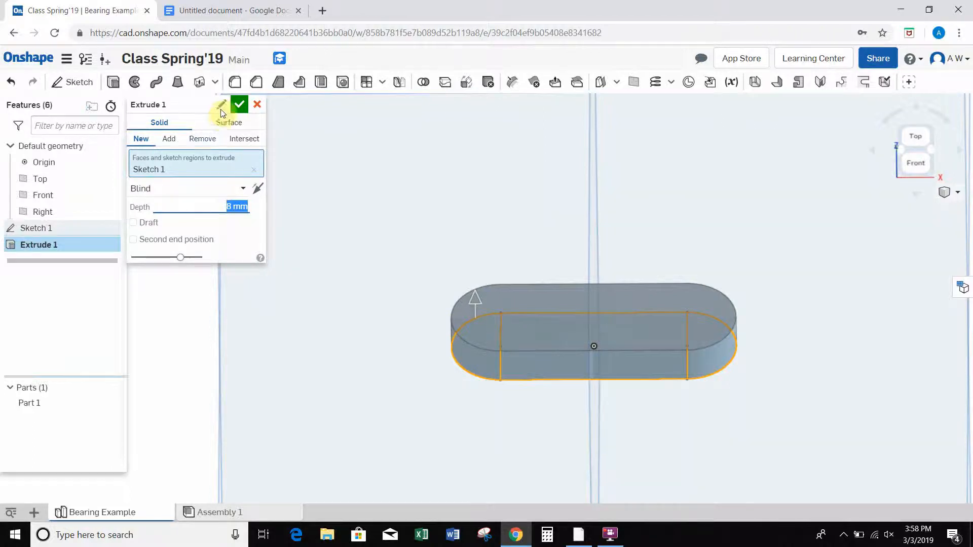
pyautogui.click(239, 104)
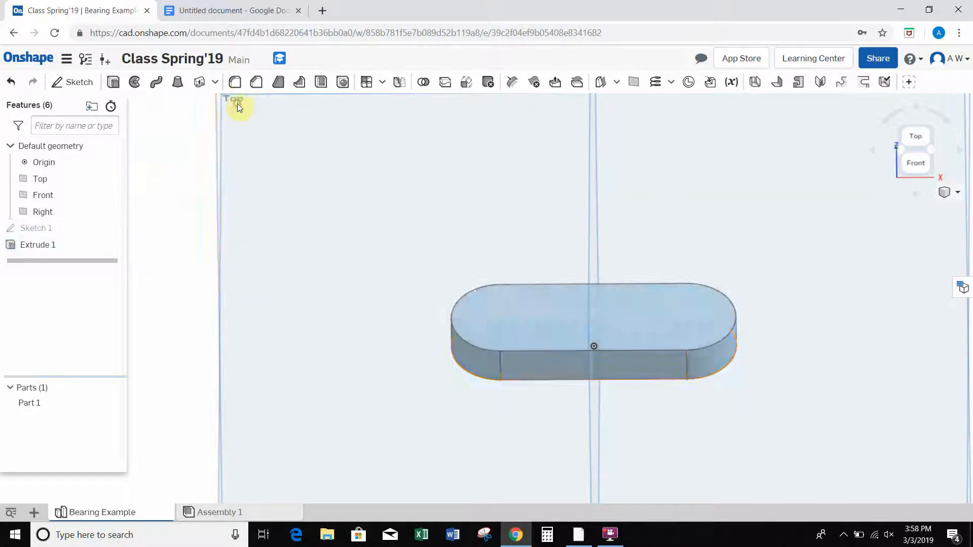
# Step: Check the bearing drawing in Google Docs and start a new sketch on the plate's top face in Onshape
pyautogui.click(223, 12)
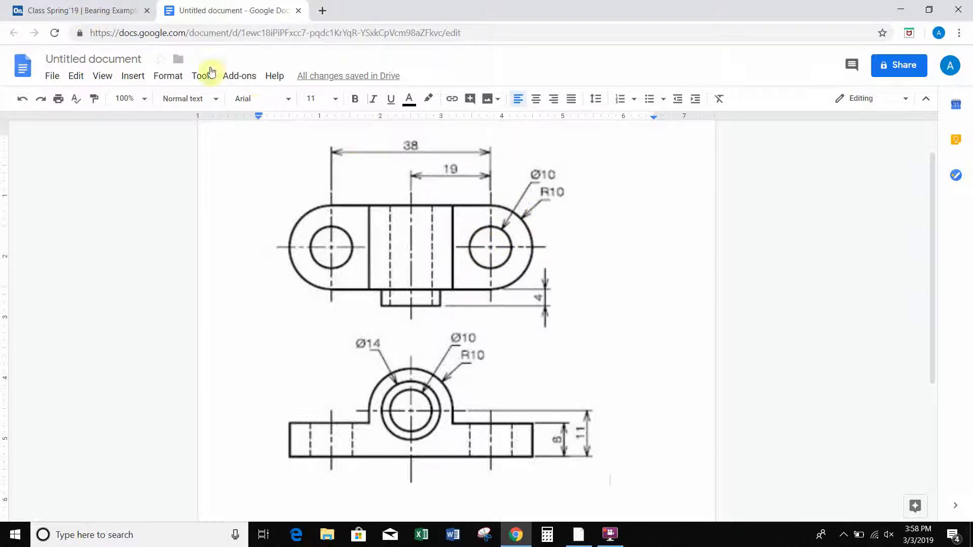
pyautogui.click(99, 14)
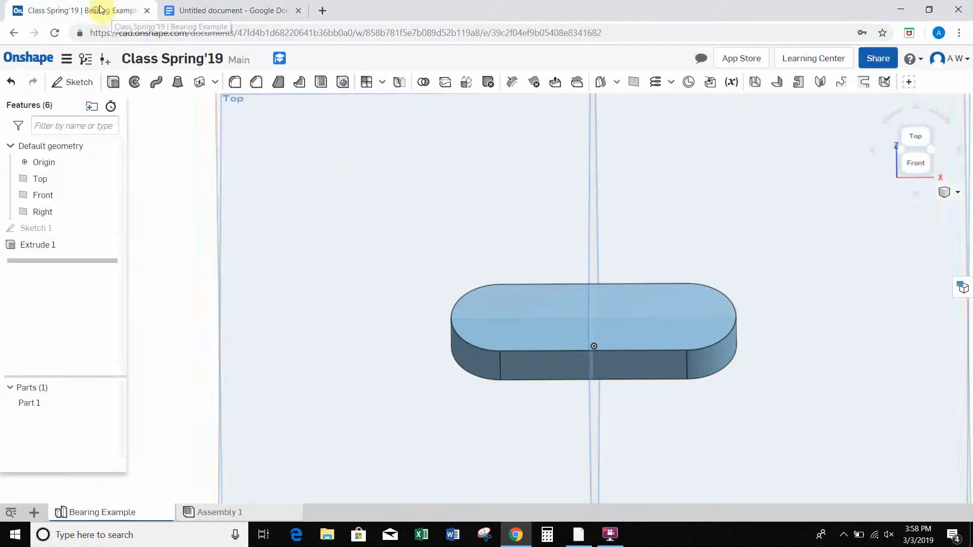
pyautogui.click(915, 136)
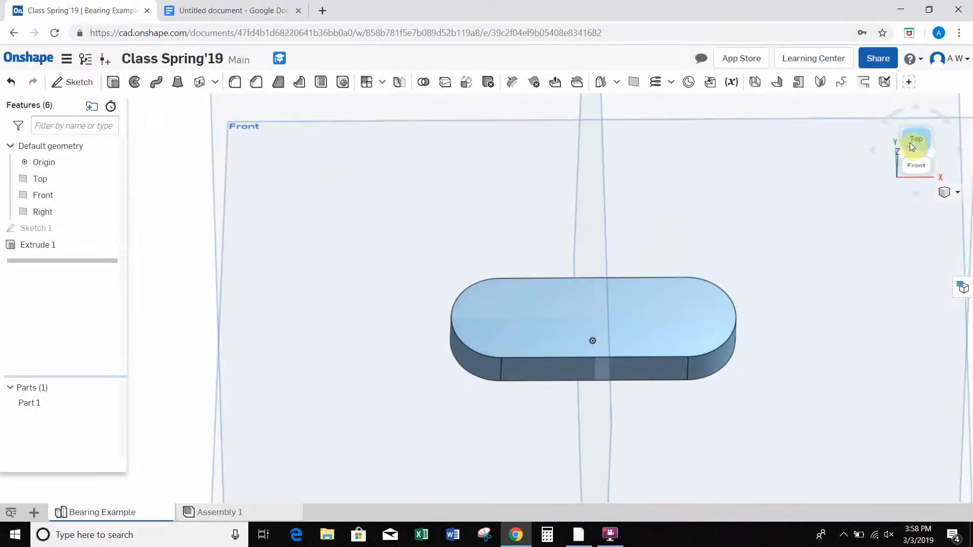
pyautogui.scroll(3, 562, 277)
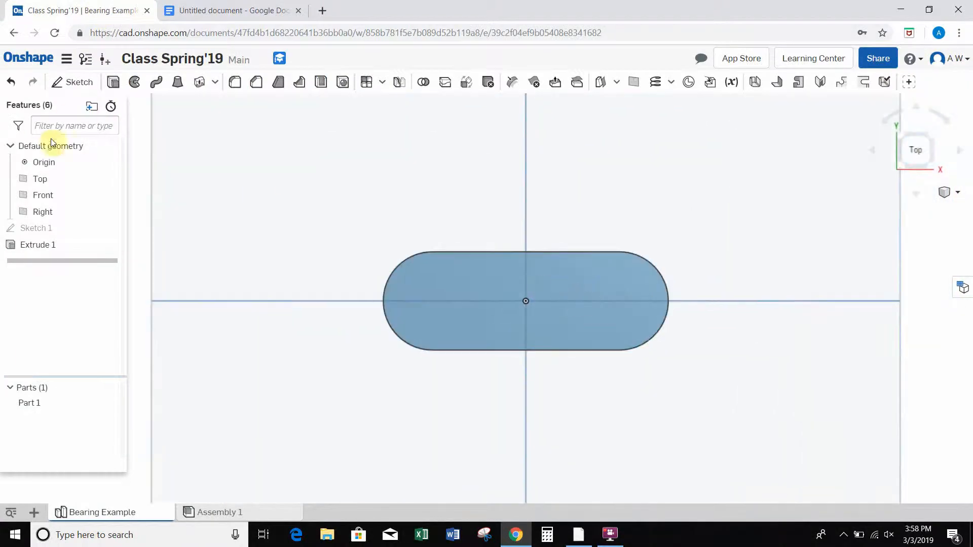
pyautogui.click(65, 87)
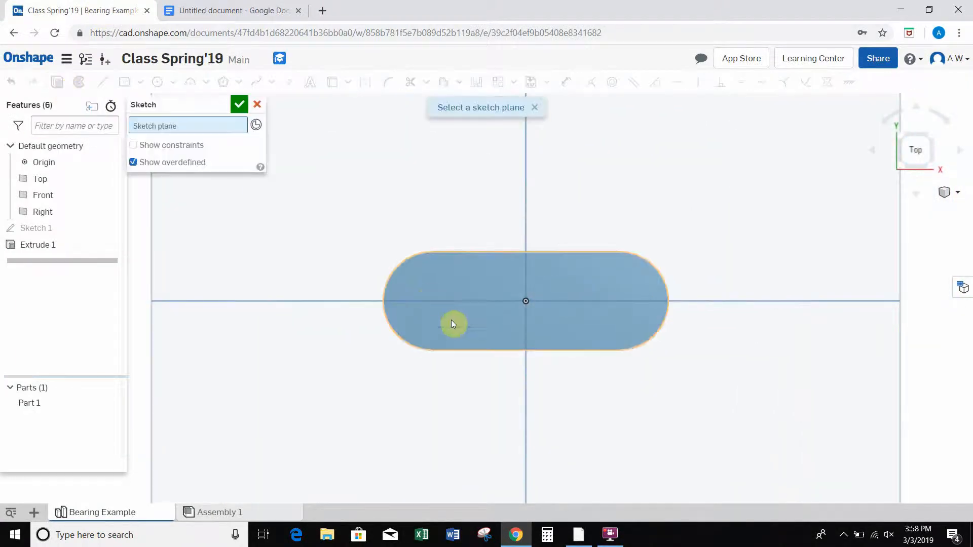
pyautogui.click(452, 273)
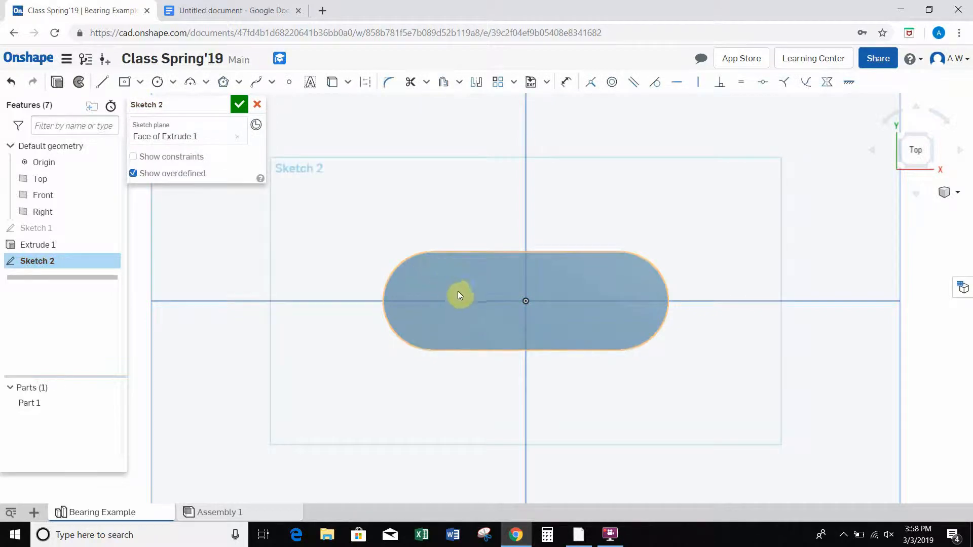
# Step: Sketch a circle centred on the plate's right rounded end and set its diameter to 10 mm
pyautogui.click(157, 81)
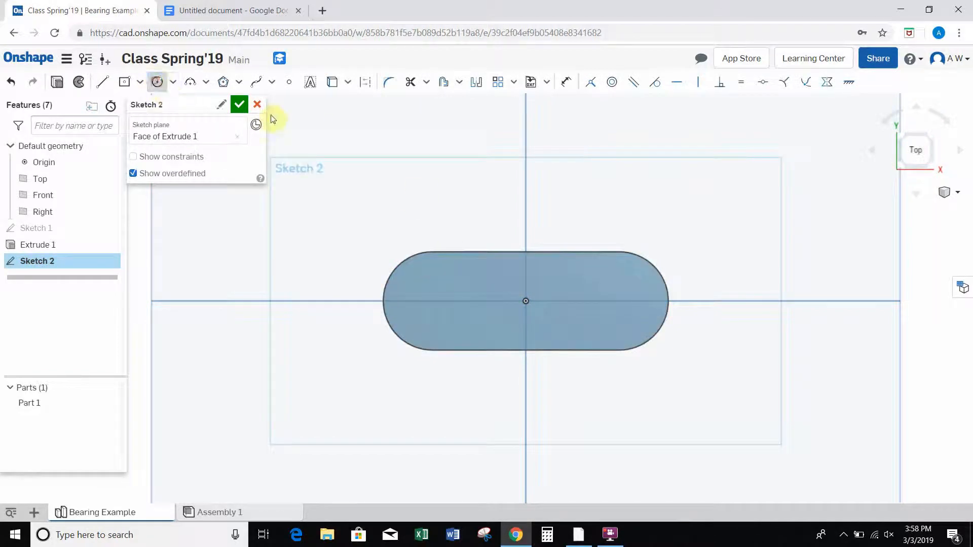
pyautogui.click(619, 301)
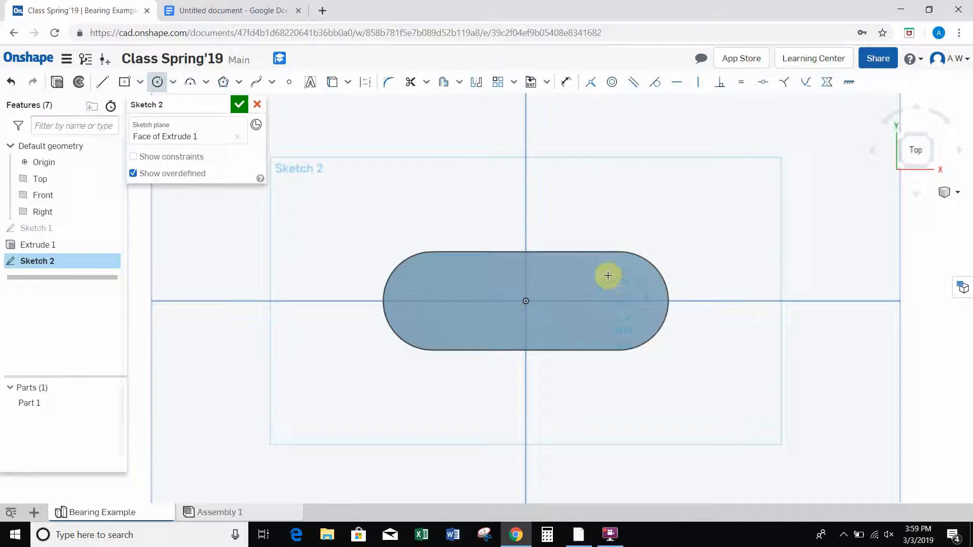
pyautogui.click(609, 275)
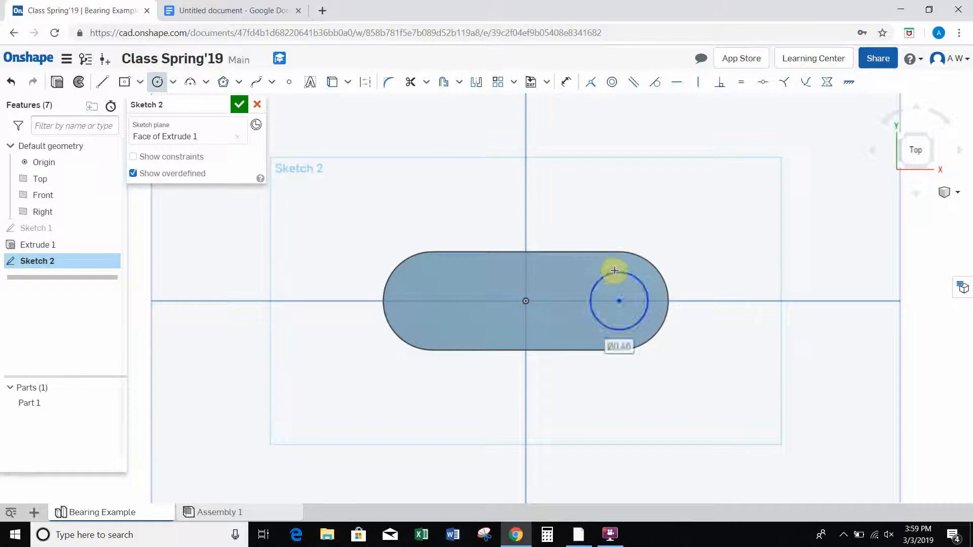
pyautogui.click(567, 84)
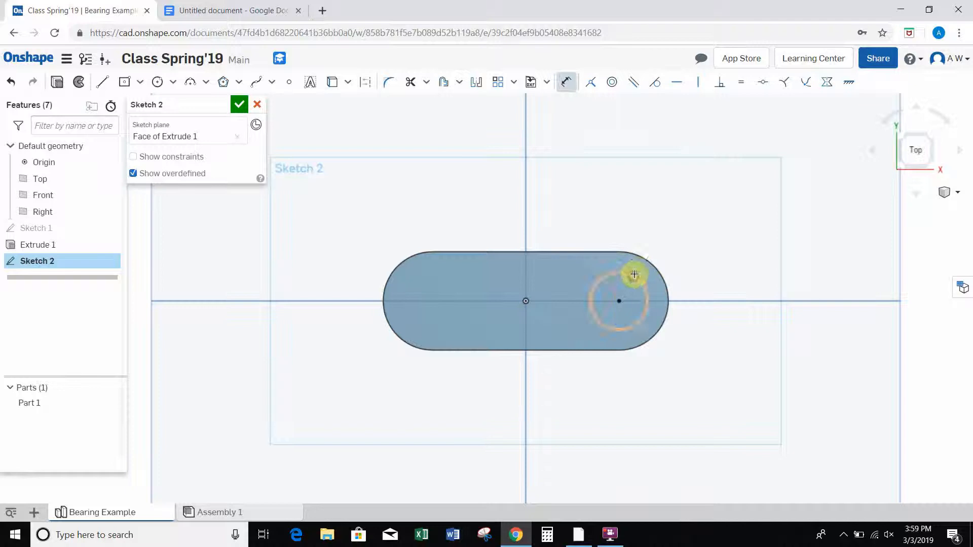
pyautogui.click(676, 226)
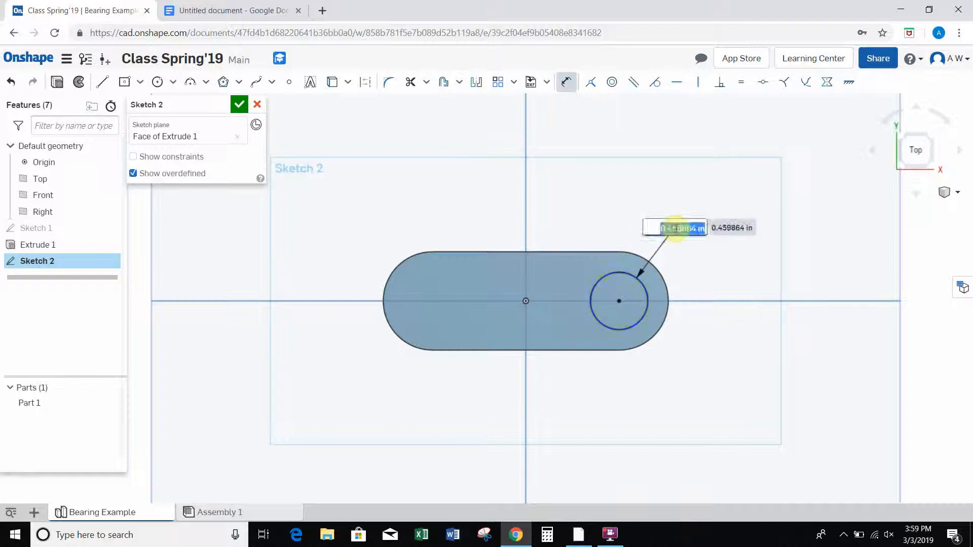
pyautogui.write('10mm')
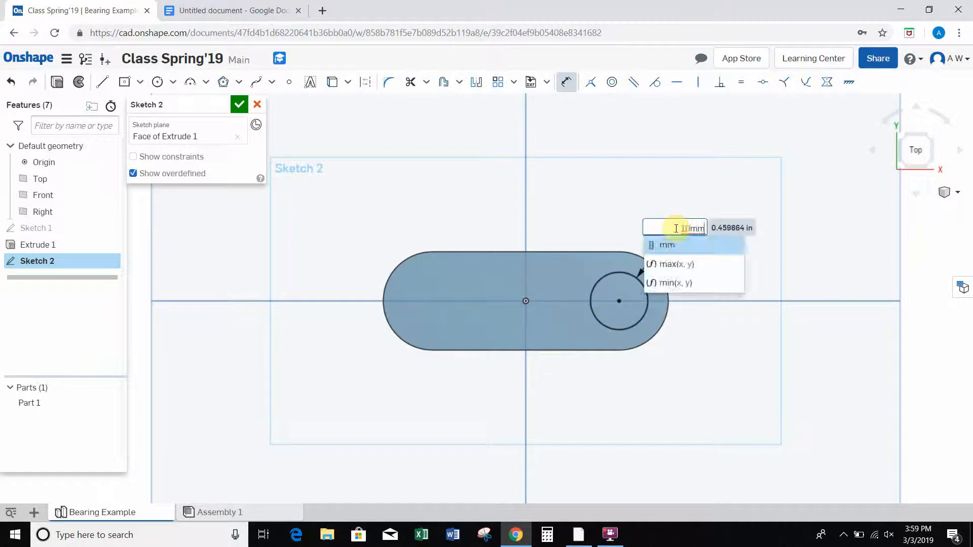
pyautogui.press('Return')
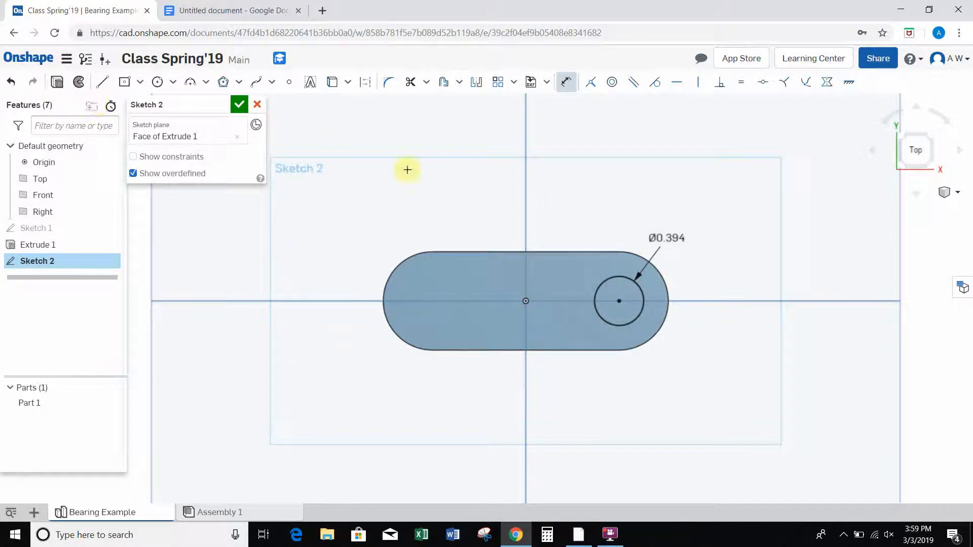
# Step: Sketch a circle about 0.55 in across at the centre of the left rounded end and make it equal to the right circle
pyautogui.click(158, 82)
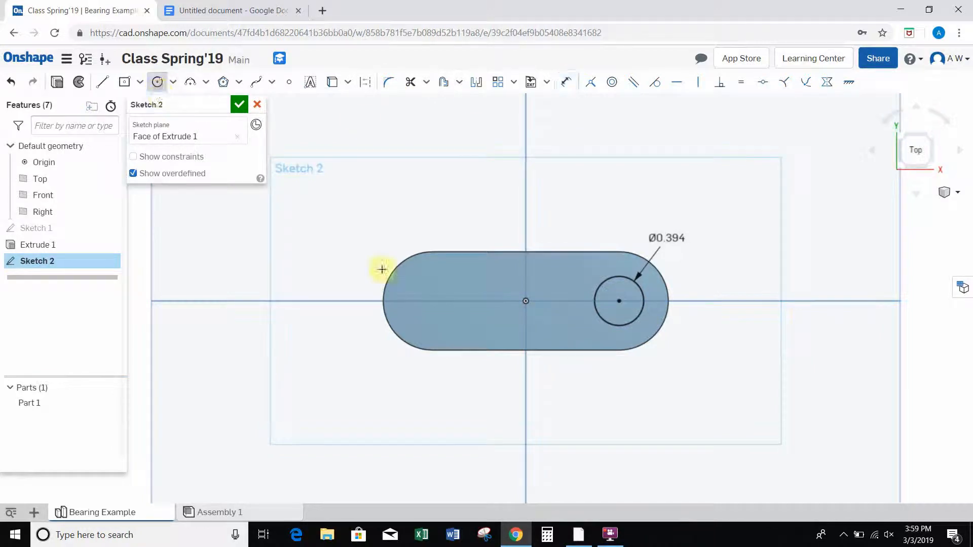
pyautogui.click(431, 301)
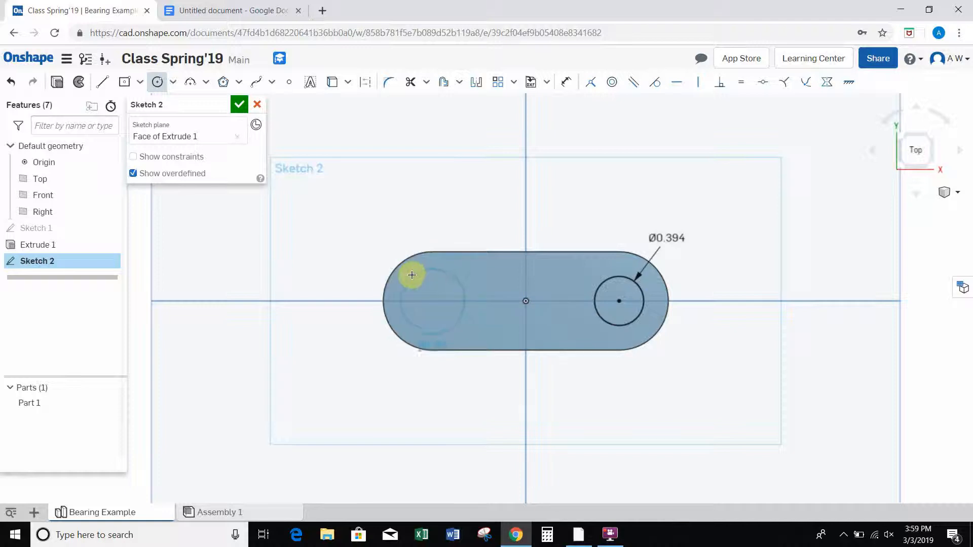
pyautogui.click(425, 274)
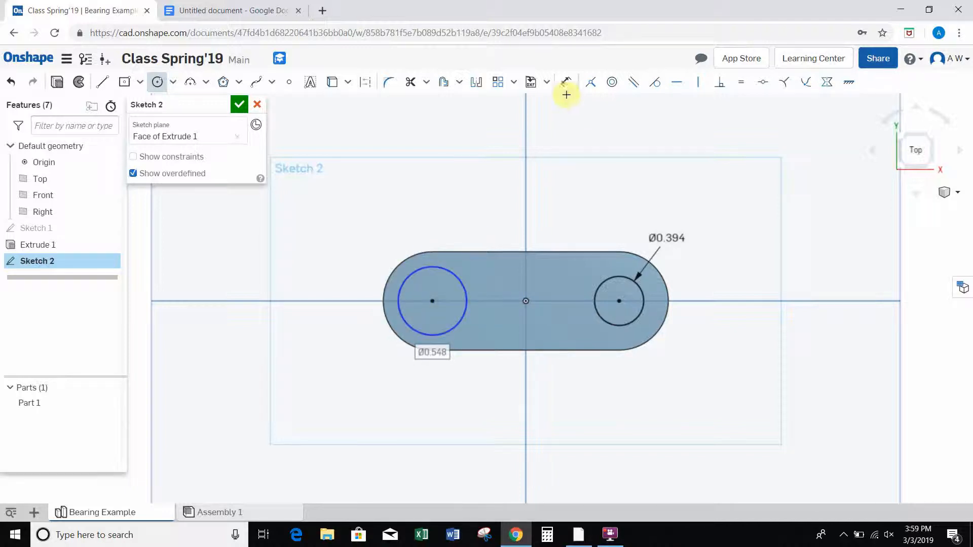
pyautogui.click(740, 89)
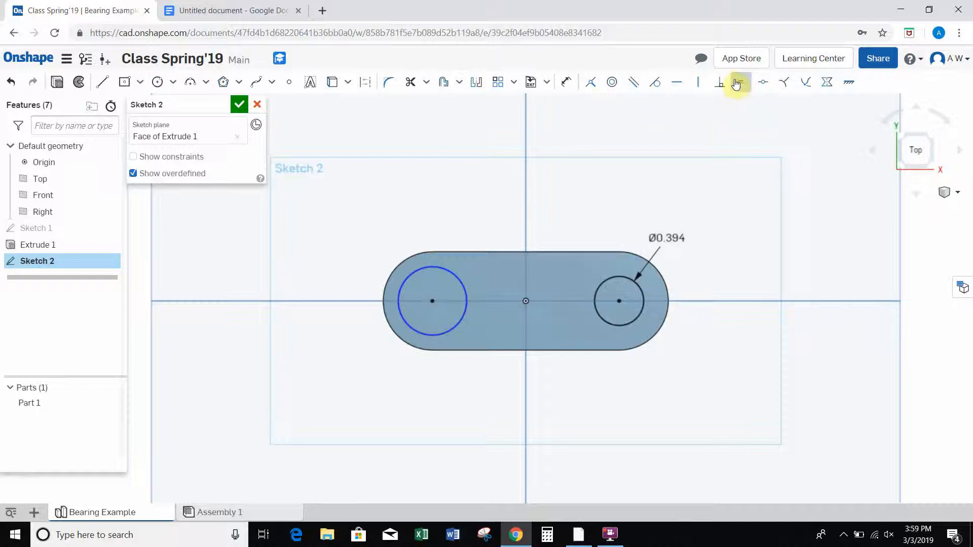
pyautogui.click(456, 275)
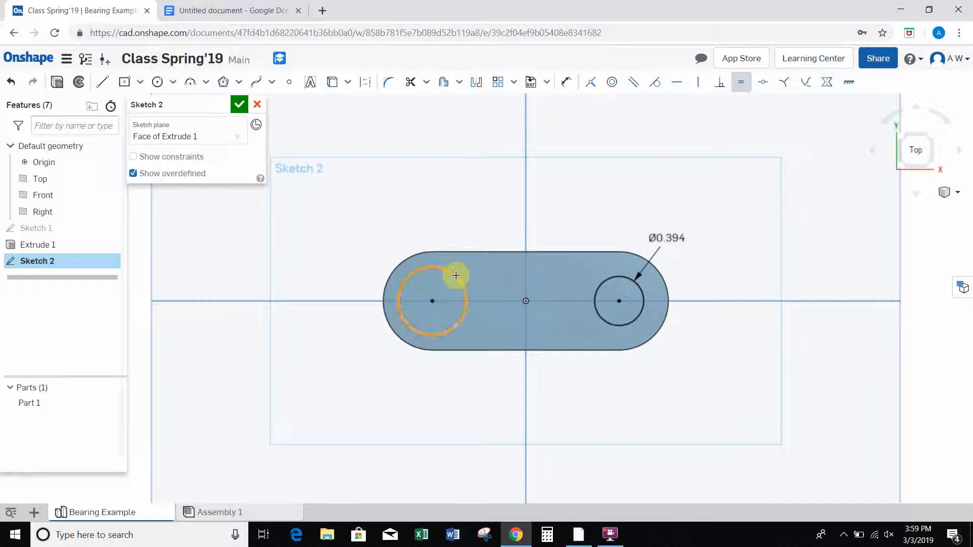
pyautogui.click(598, 295)
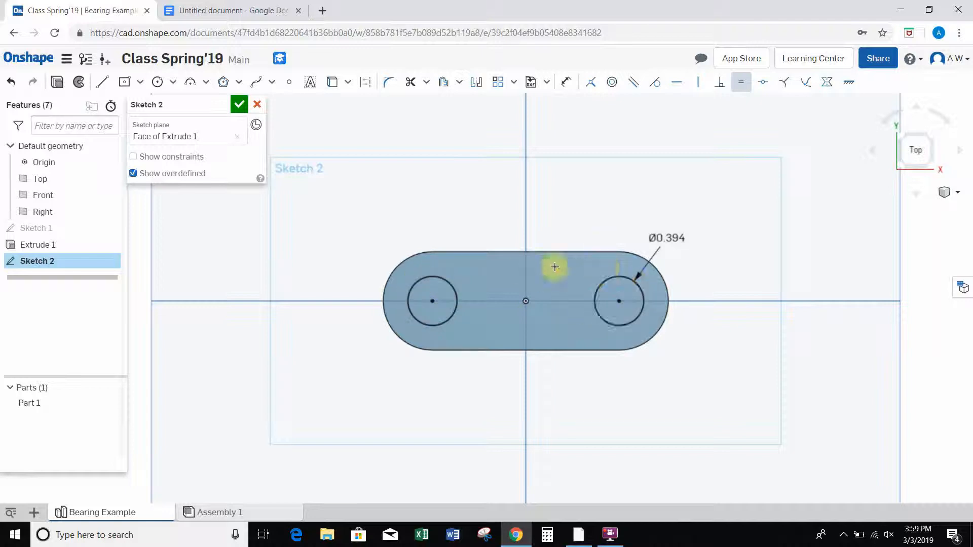
# Step: Extrude both circles as a Through all removal to cut the two holes in the plate
pyautogui.click(62, 83)
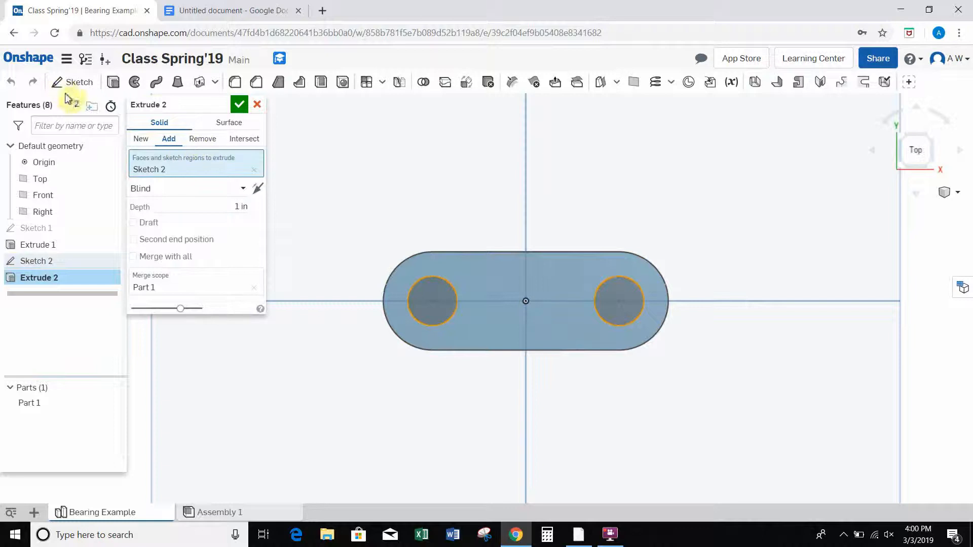
pyautogui.click(199, 145)
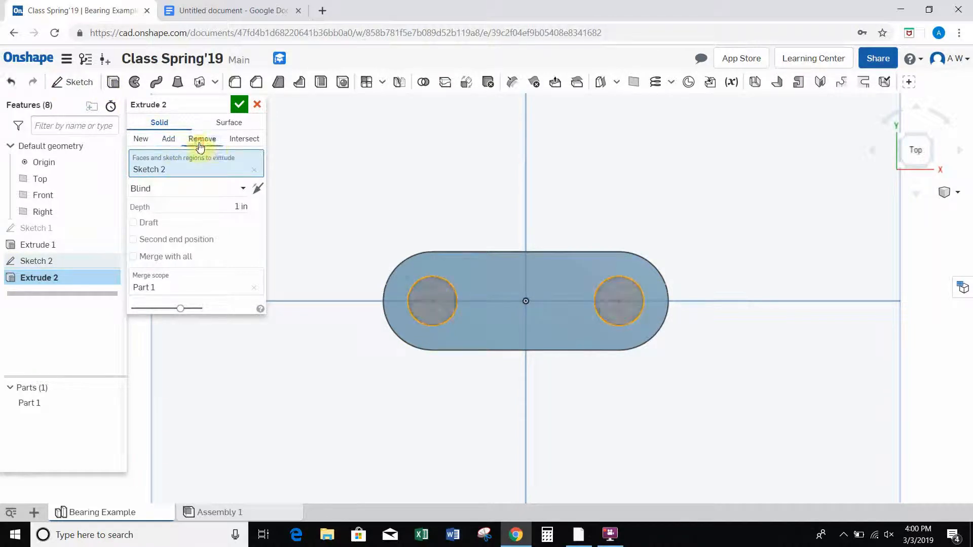
pyautogui.click(242, 193)
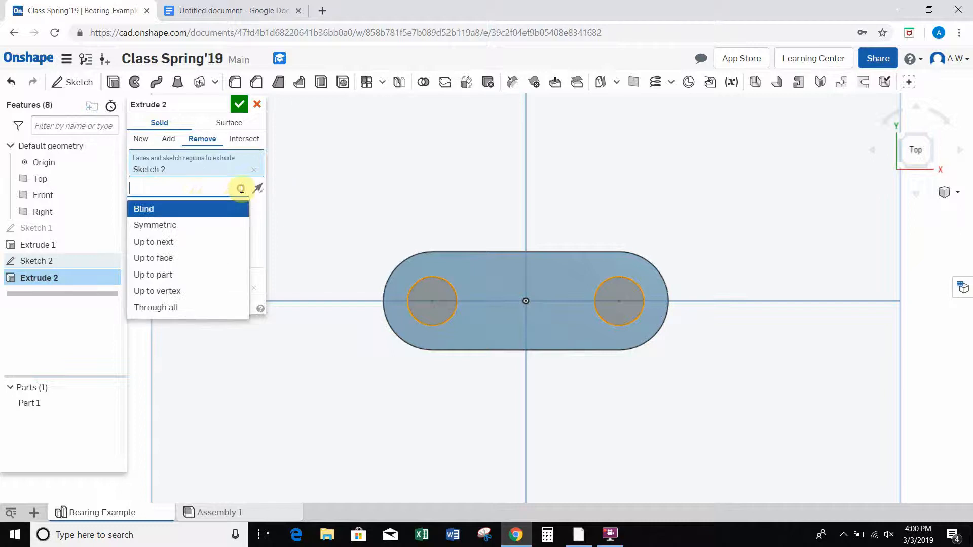
pyautogui.click(183, 308)
pyautogui.moveTo(431, 207); pyautogui.dragTo(431, 175, button='right')
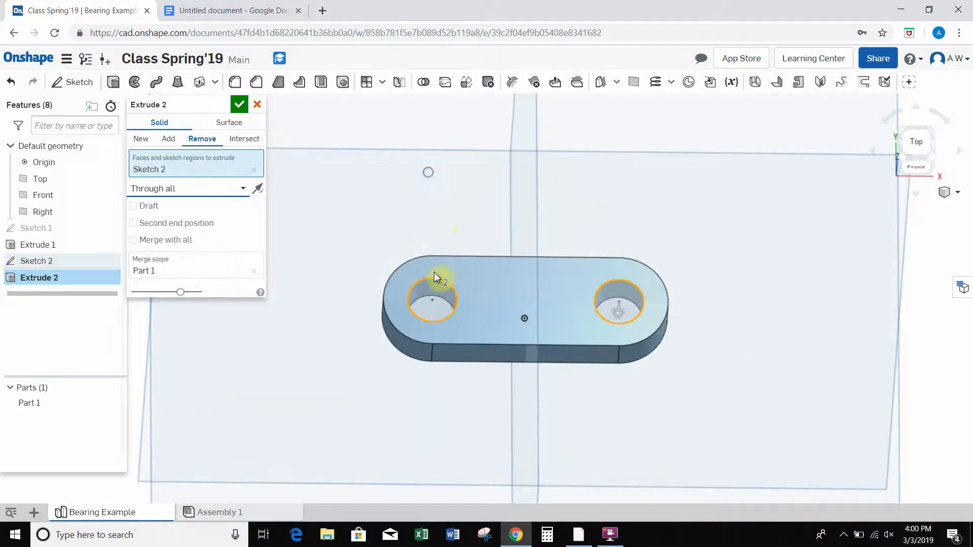
pyautogui.click(240, 105)
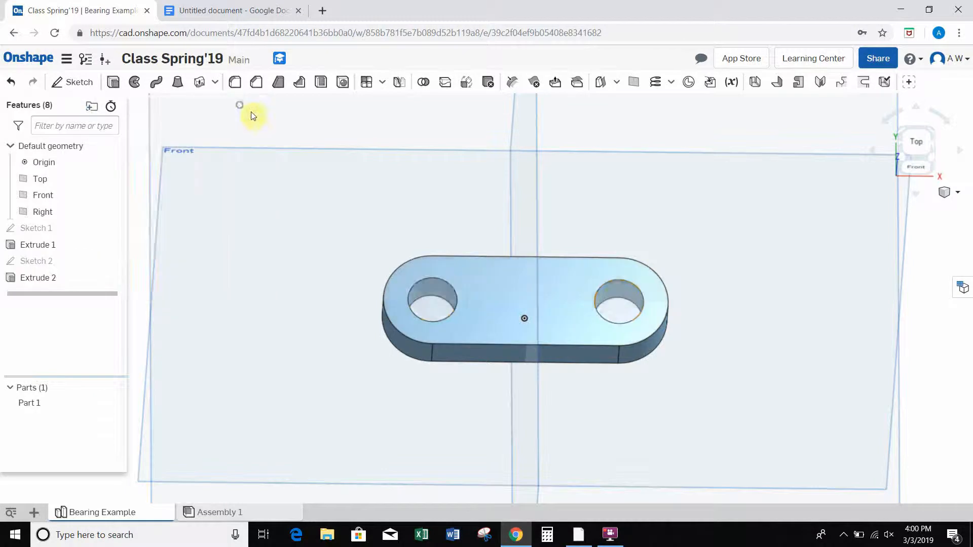
# Step: Check the bearing drawing in Google Docs, and start a new sketch on the plate's flat front face in Onshape
pyautogui.moveTo(649, 230); pyautogui.dragTo(649, 245, button='right')
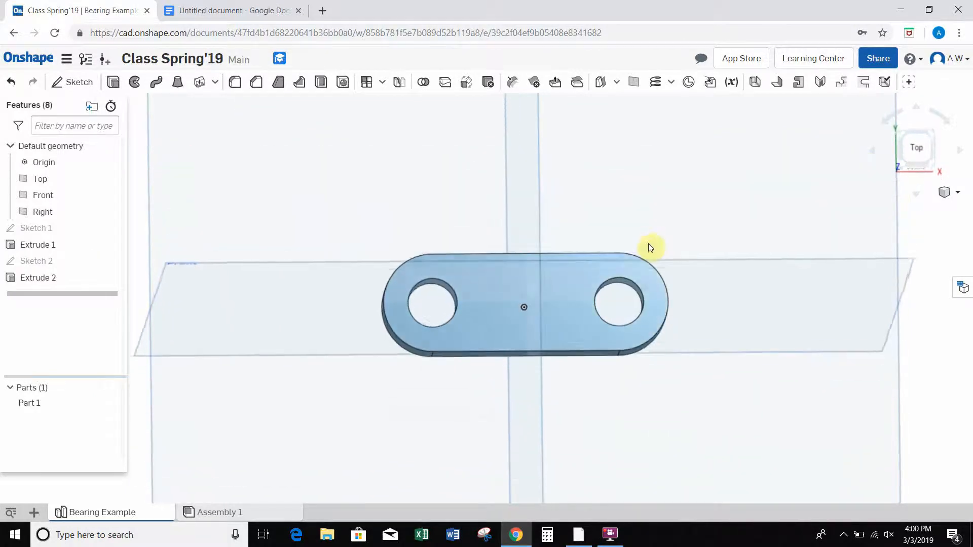
pyautogui.click(218, 12)
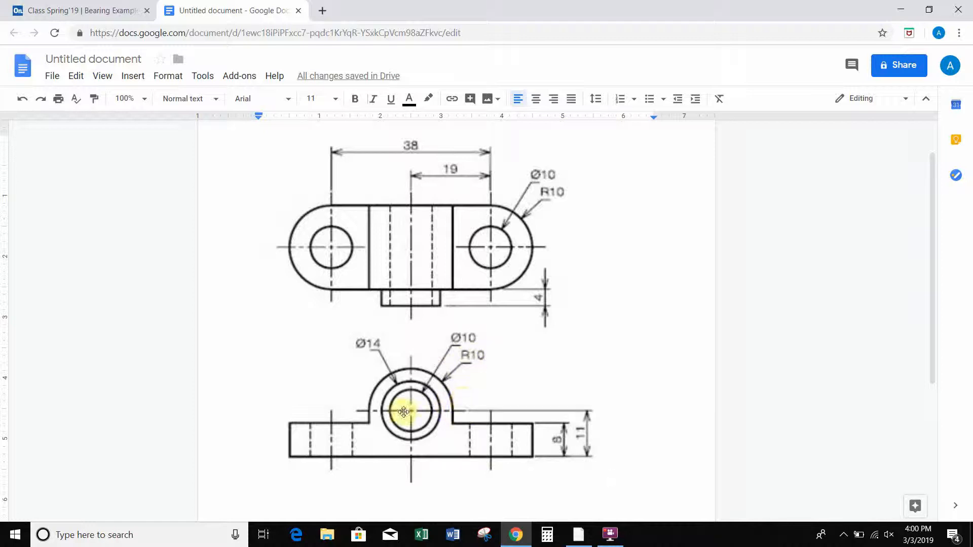
pyautogui.click(99, 15)
pyautogui.moveTo(661, 405); pyautogui.dragTo(665, 378, button='right')
pyautogui.moveTo(857, 272); pyautogui.dragTo(890, 192, button='right')
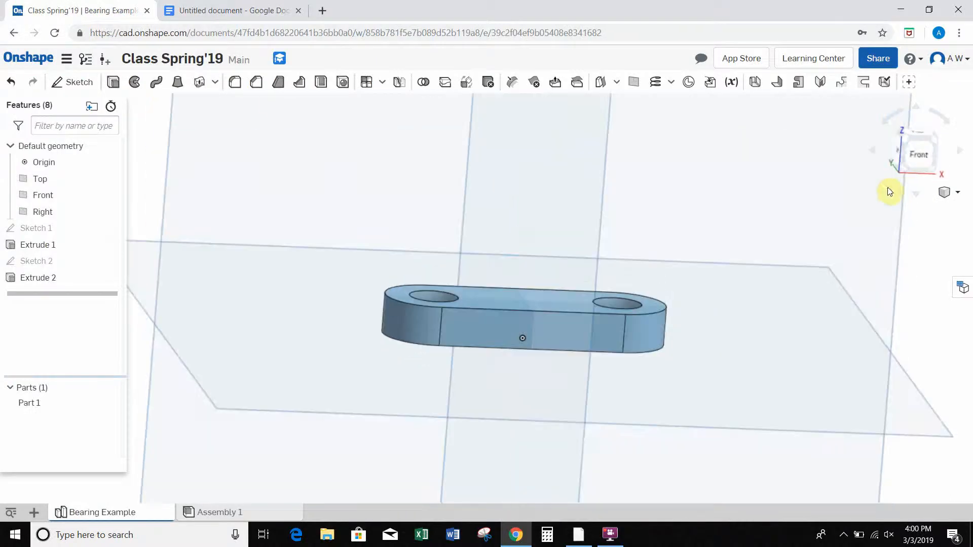
pyautogui.click(916, 153)
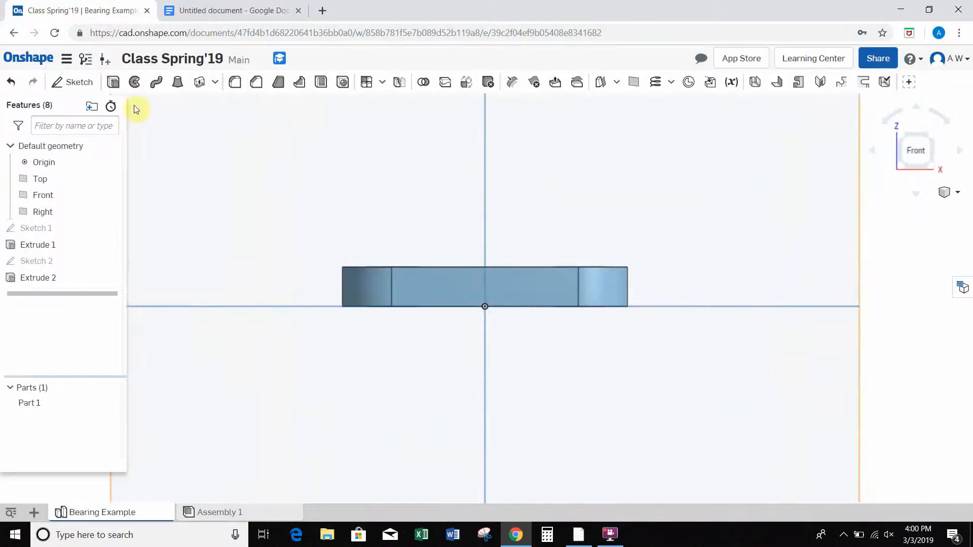
pyautogui.click(69, 82)
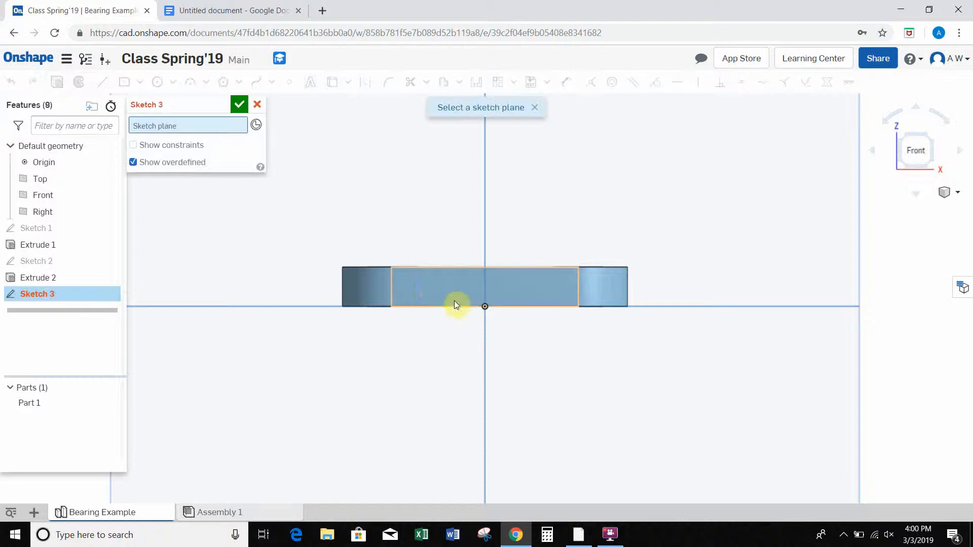
pyautogui.click(428, 288)
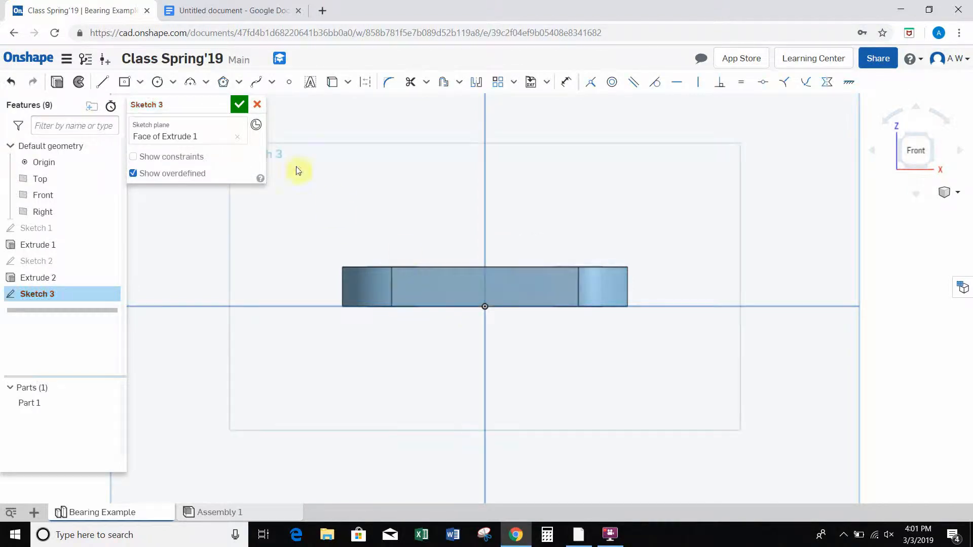
# Step: Sketch a corner rectangle about 1.16 in wide and 0.48 in high standing on the plate's top edge
pyautogui.click(140, 82)
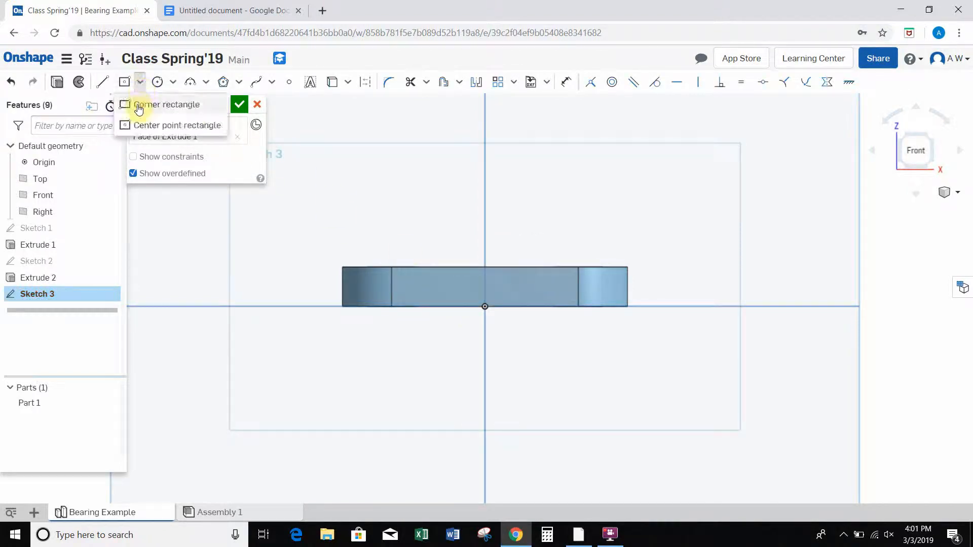
pyautogui.click(137, 103)
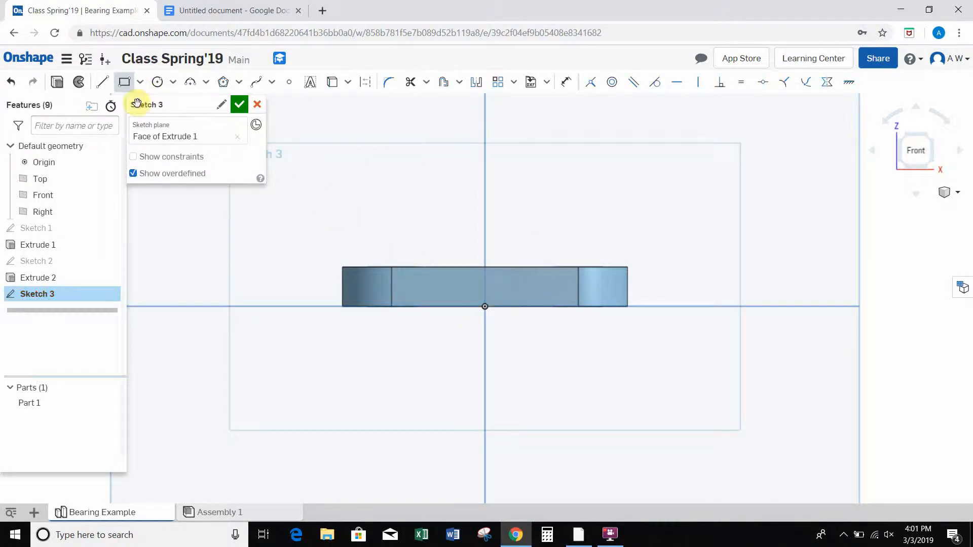
pyautogui.click(428, 265)
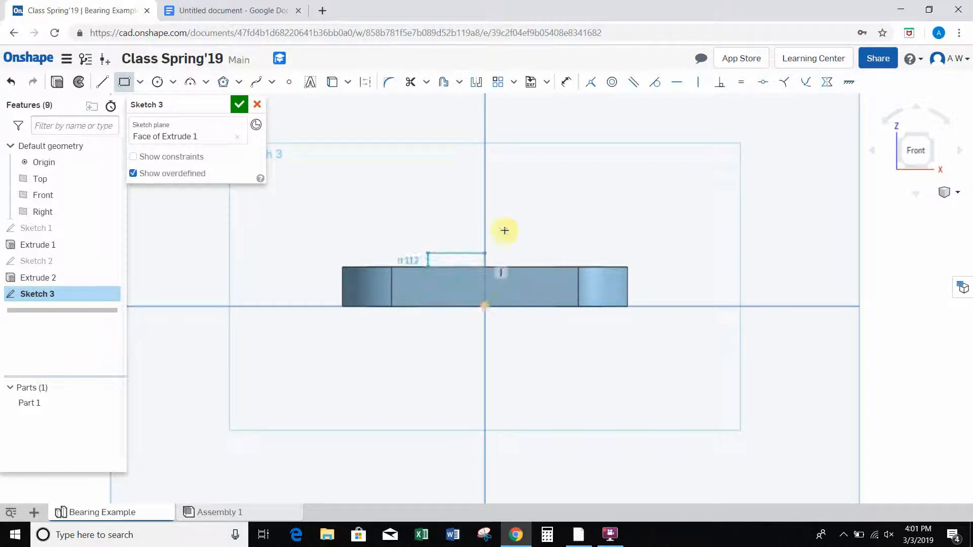
pyautogui.click(573, 208)
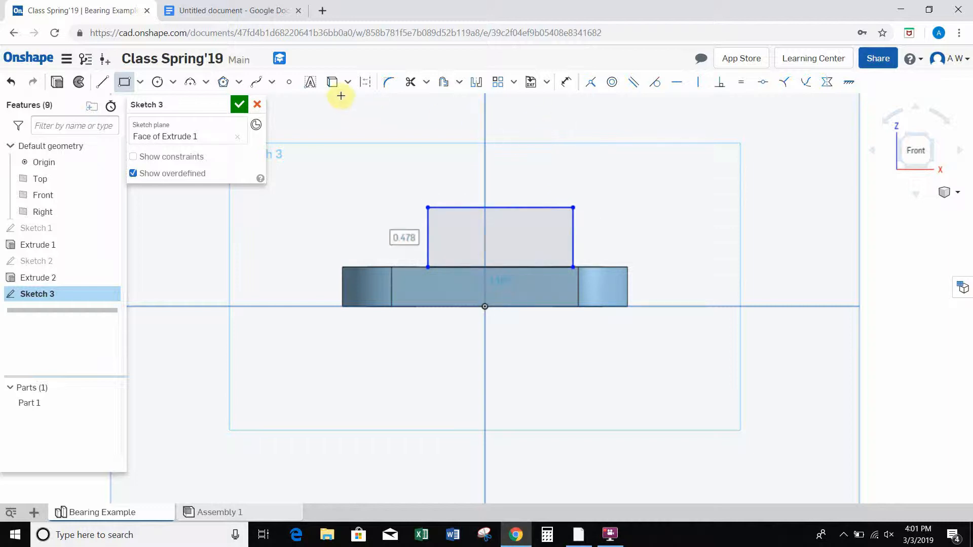
# Step: Dimension the rectangle's top side and set its width to 20 mm
pyautogui.click(568, 84)
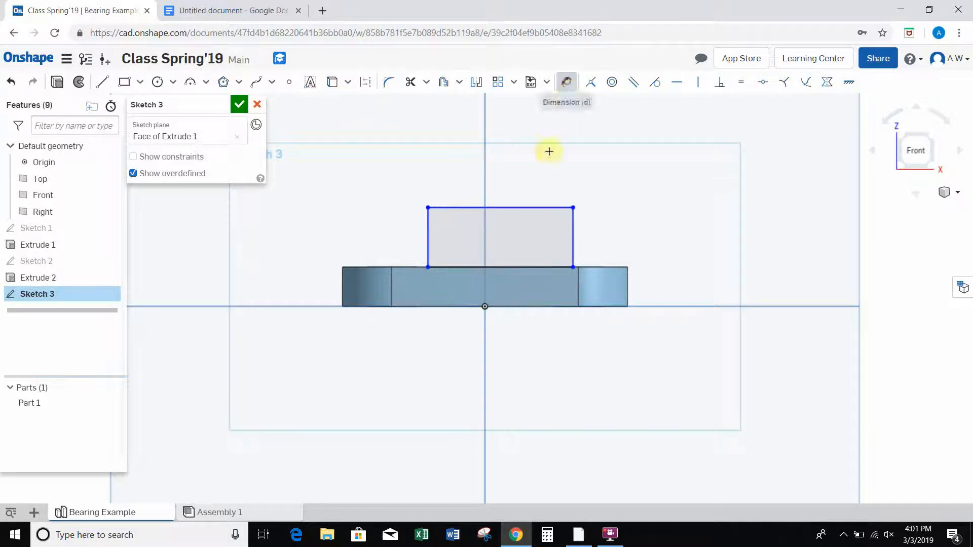
pyautogui.click(519, 207)
pyautogui.click(517, 162)
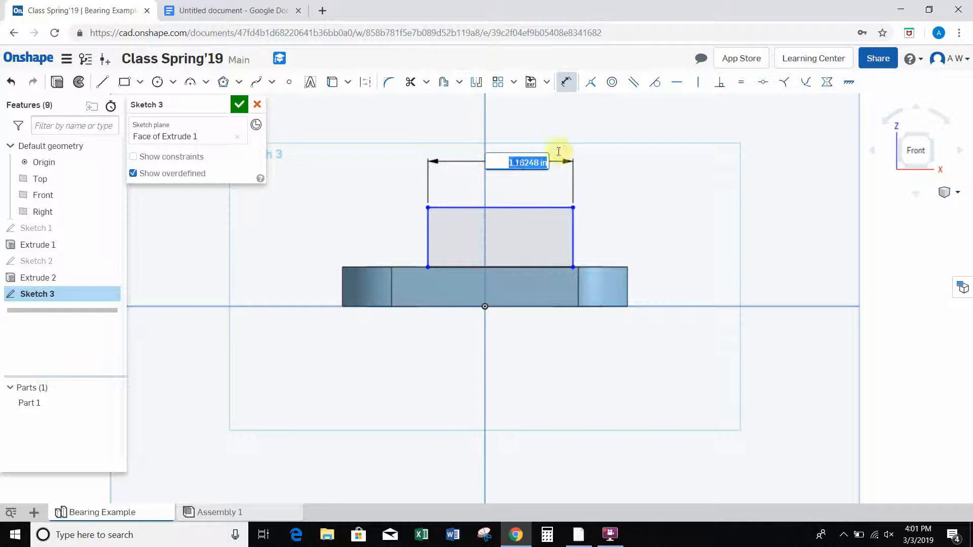
pyautogui.write('20')
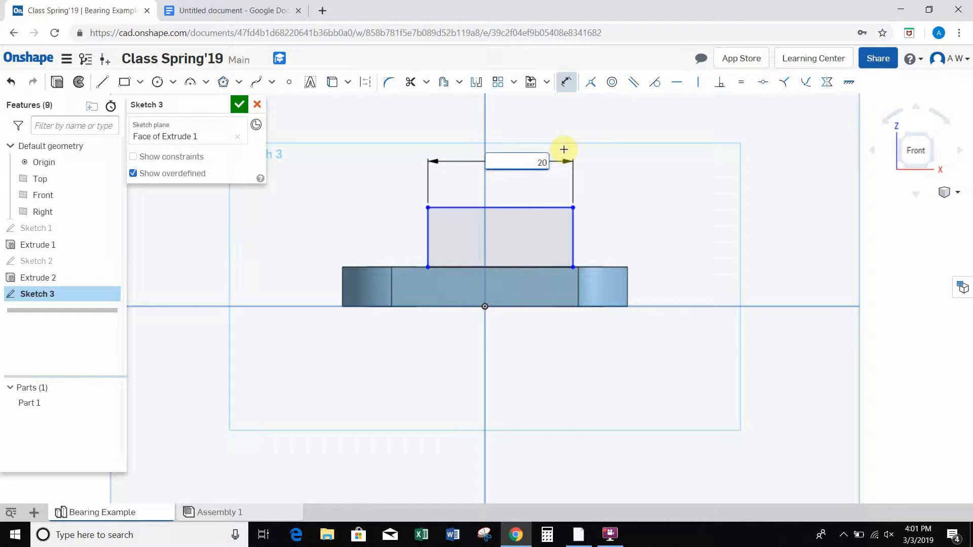
pyautogui.write('mm')
pyautogui.press('Return')
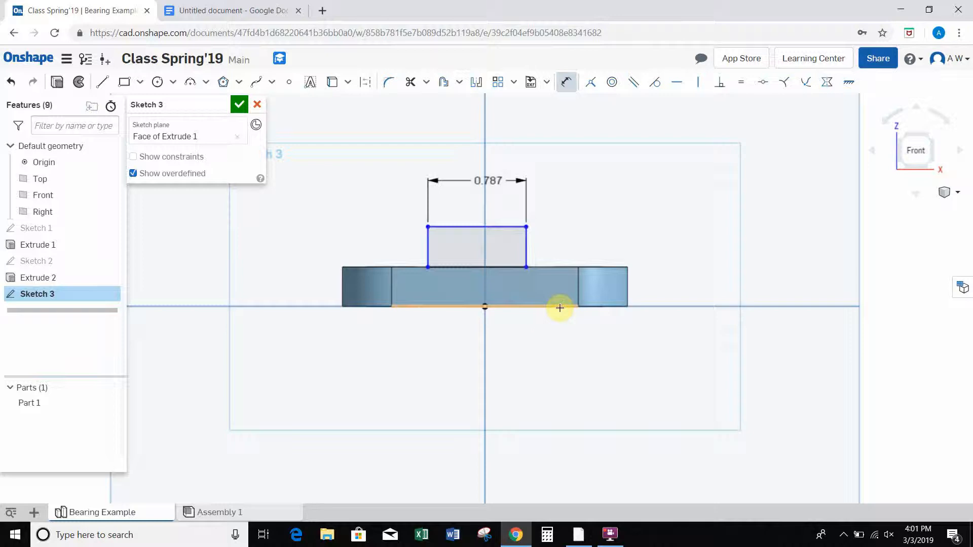
# Step: Dimension the rectangle's top edge from the plate's bottom edge and set the height to 11 mm
pyautogui.click(515, 225)
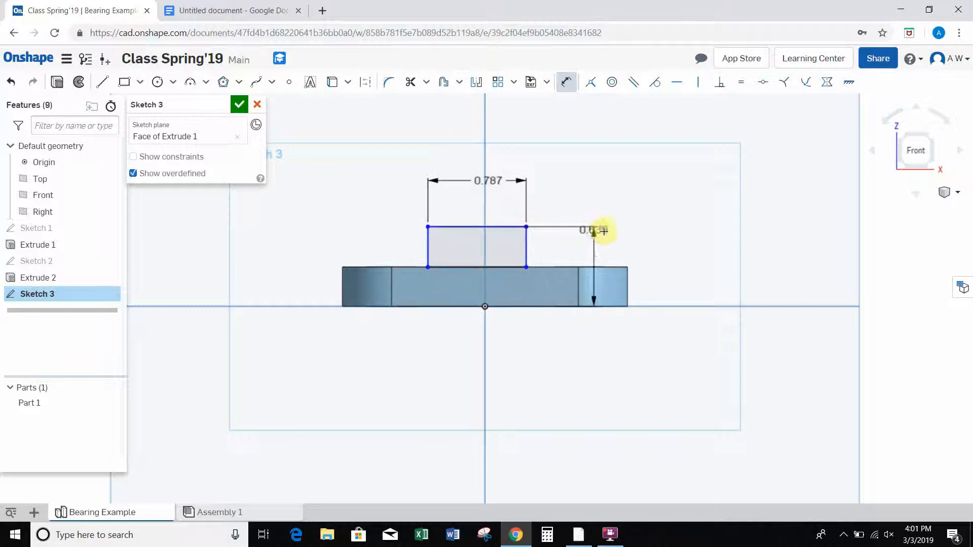
pyautogui.click(673, 261)
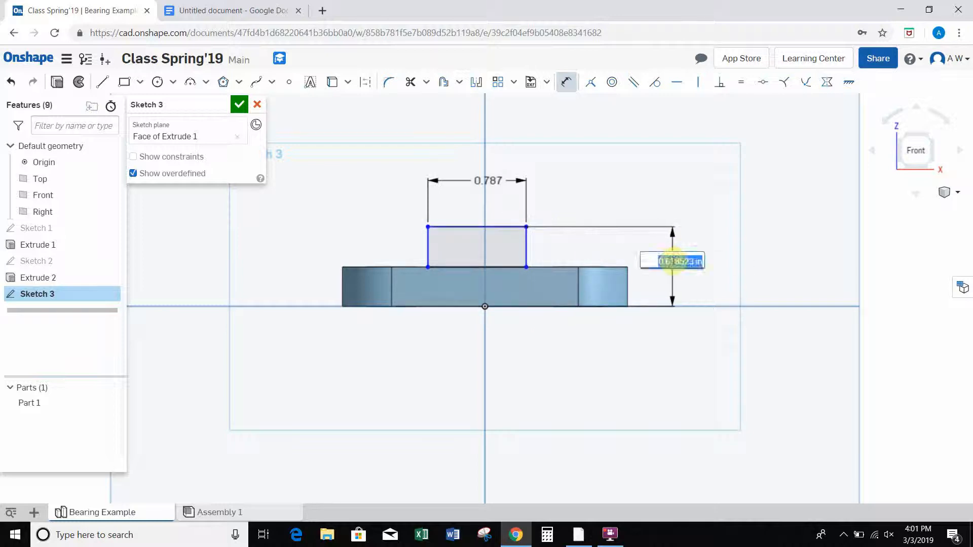
pyautogui.write('11 mm')
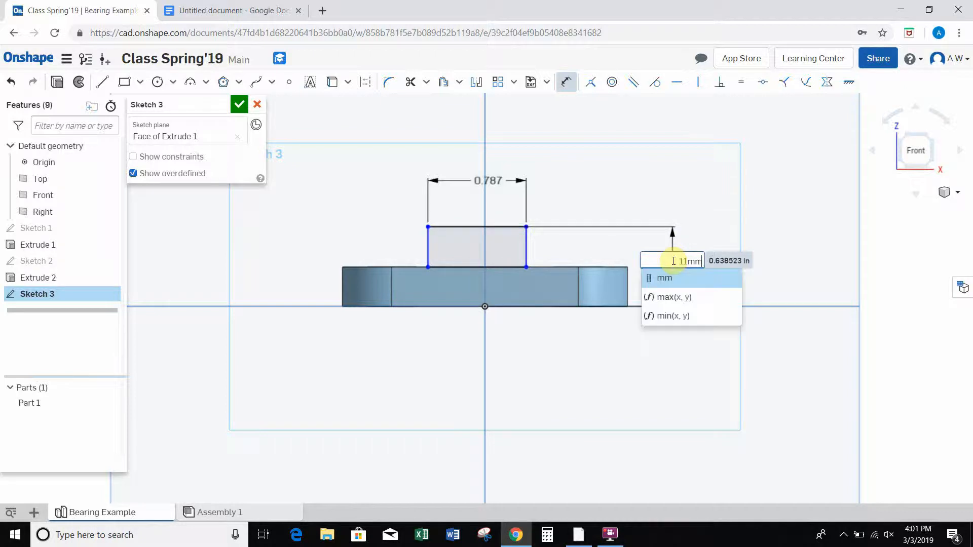
pyautogui.press('Return')
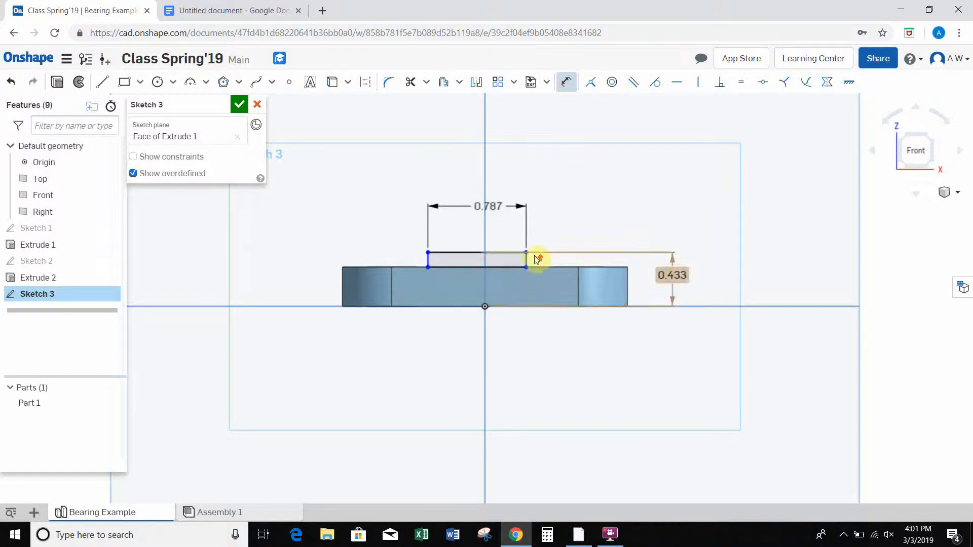
# Step: Draw a vertical construction line from the origin up to the rectangle's top edge
pyautogui.scroll(2, 536, 257)
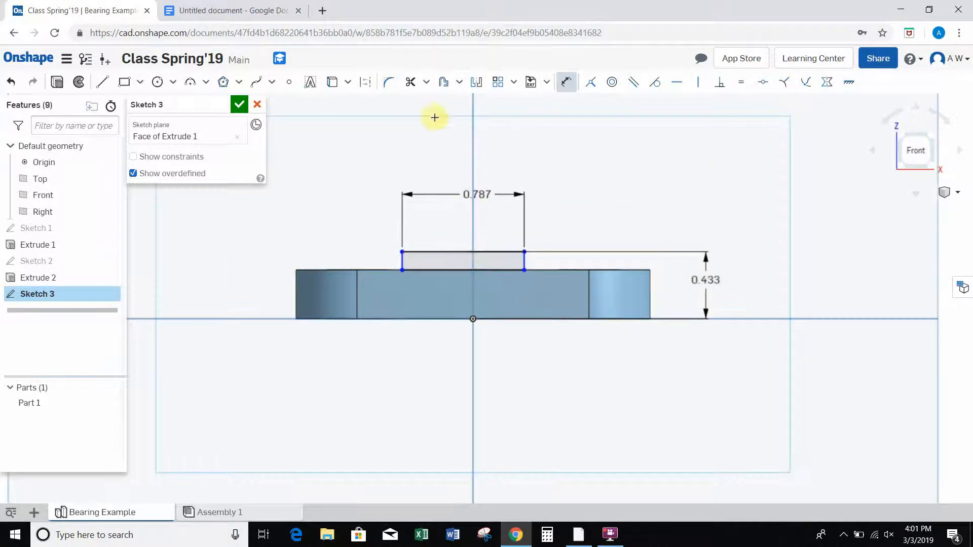
pyautogui.click(103, 82)
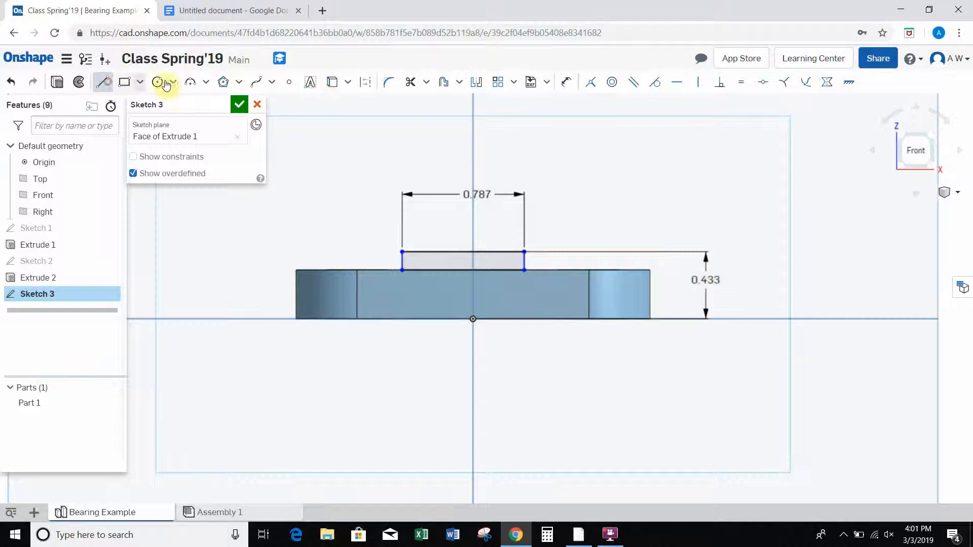
pyautogui.click(365, 81)
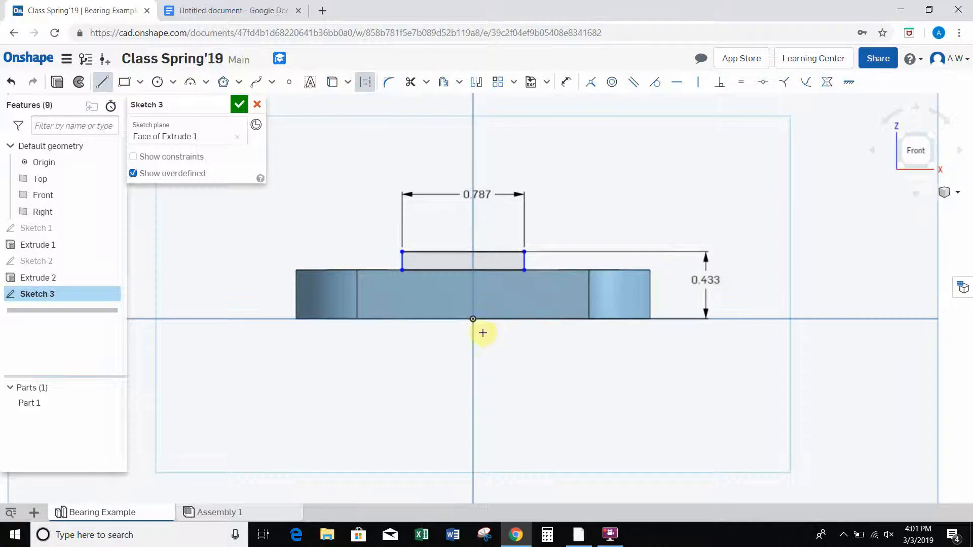
pyautogui.click(472, 310)
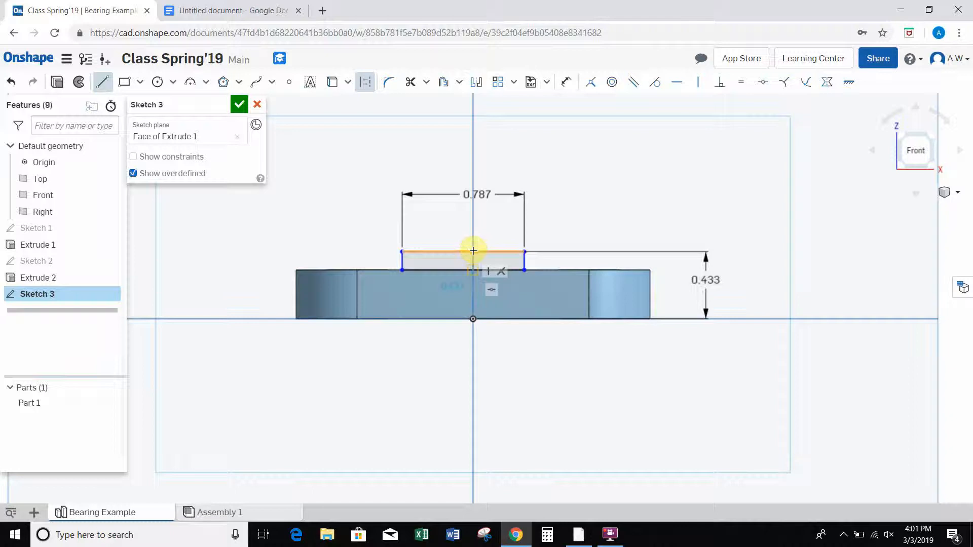
pyautogui.click(472, 251)
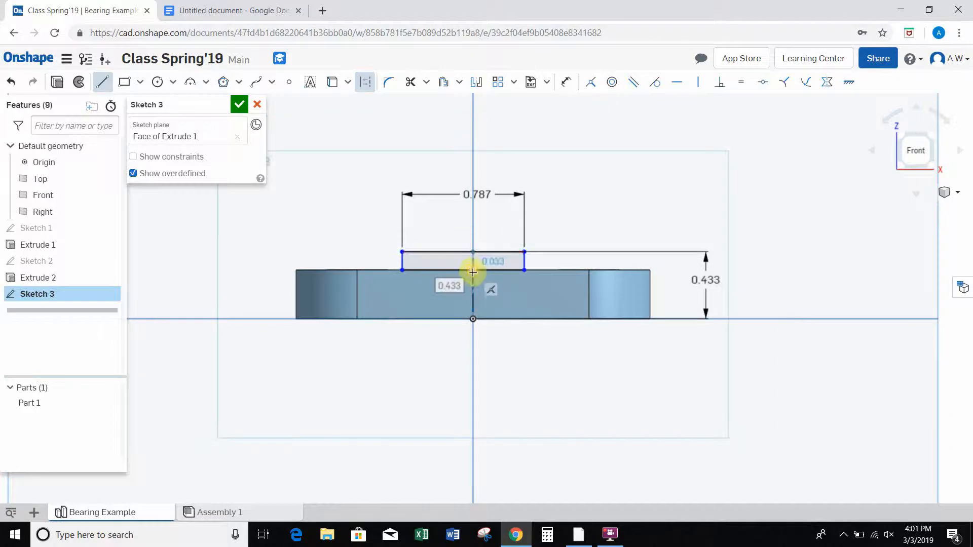
pyautogui.press('Escape')
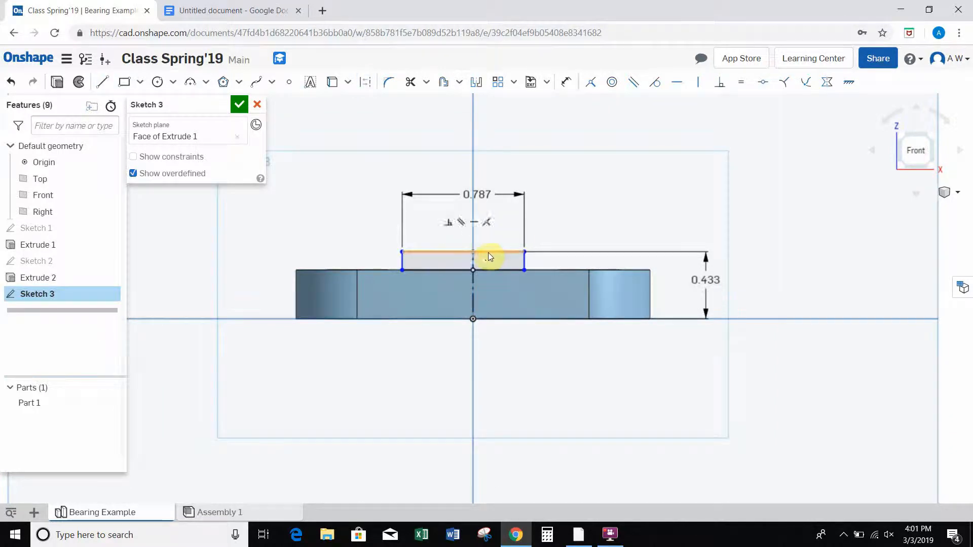
# Step: Apply a midpoint constraint between the rectangle's top edge and the construction line's upper endpoint to center the rectangle
pyautogui.click(473, 251)
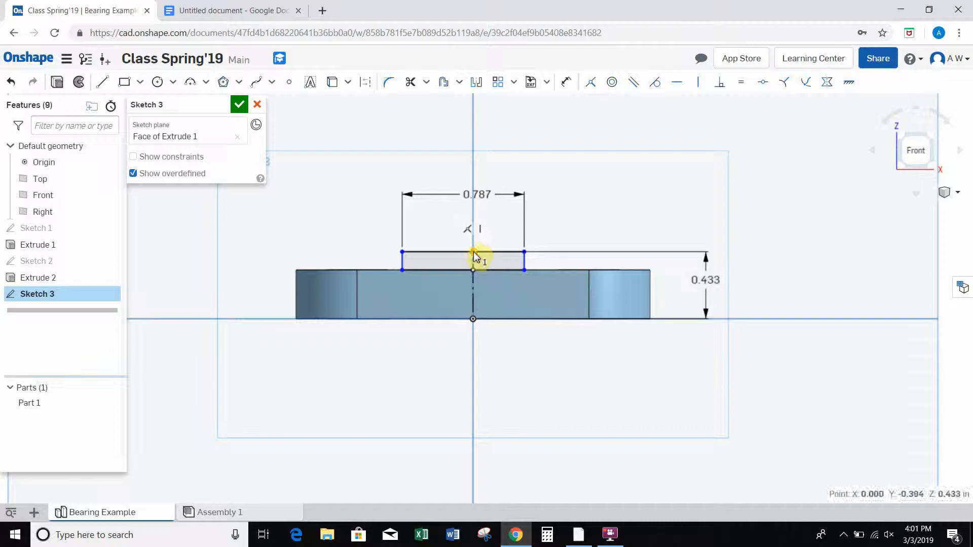
pyautogui.click(456, 252)
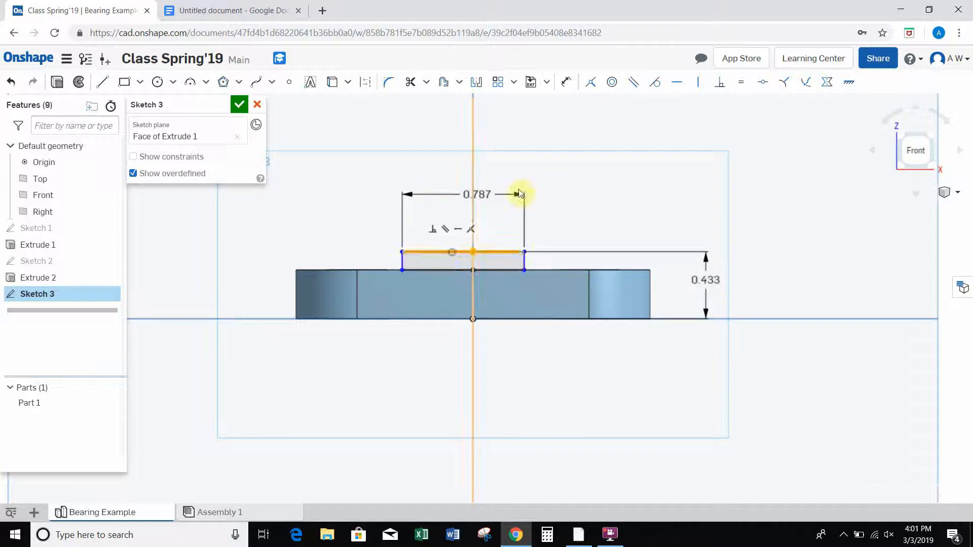
pyautogui.click(762, 85)
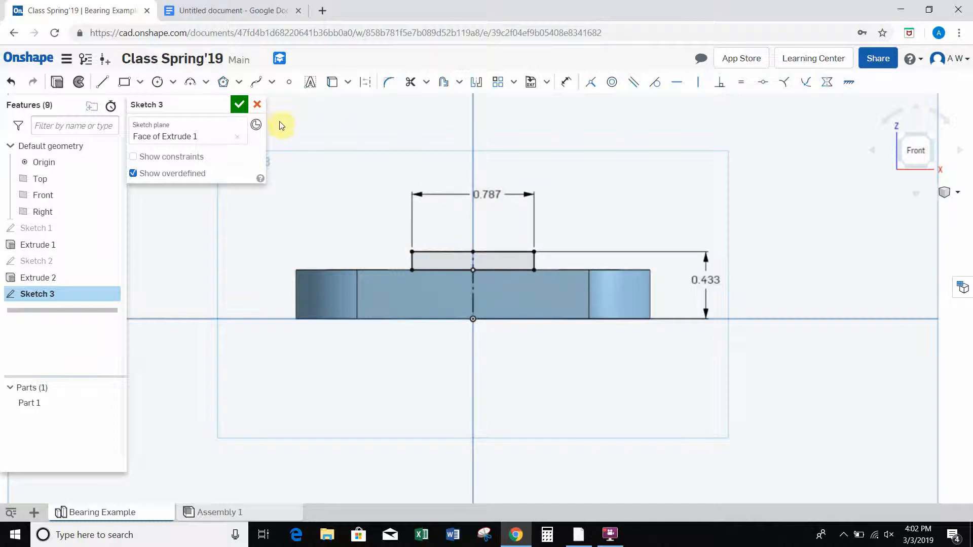
# Step: Draw a three-point arc between the rectangle's top corners and move its center onto the top edge's midpoint to form a semicircle
pyautogui.click(190, 83)
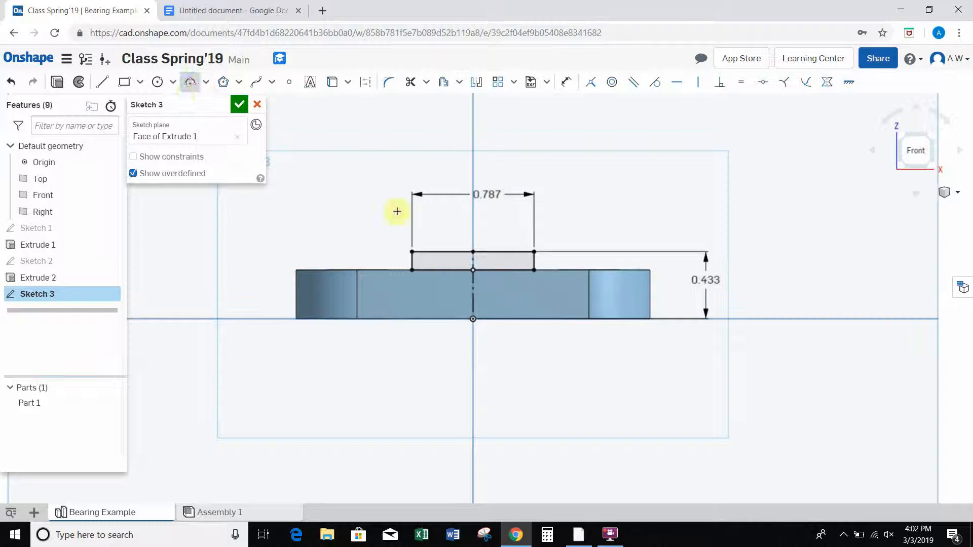
pyautogui.click(412, 249)
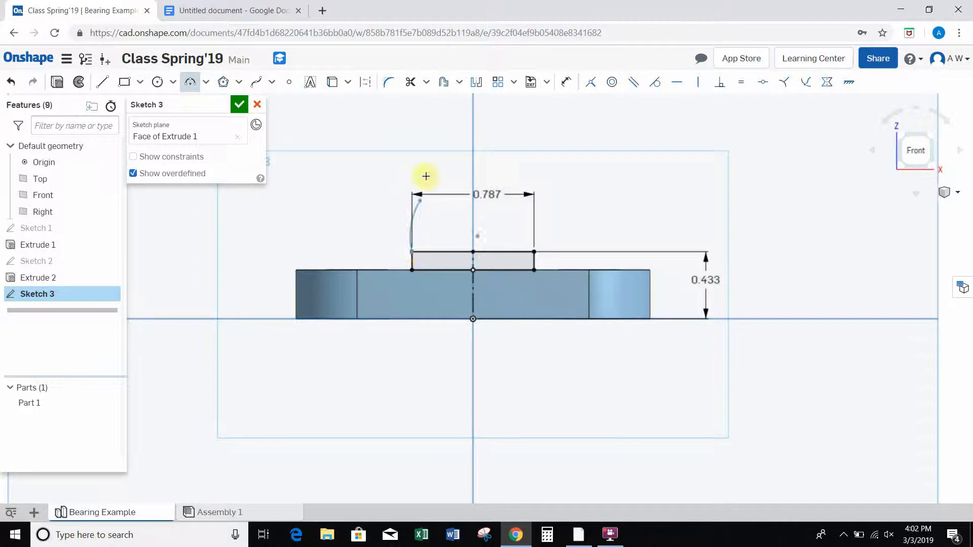
pyautogui.click(535, 249)
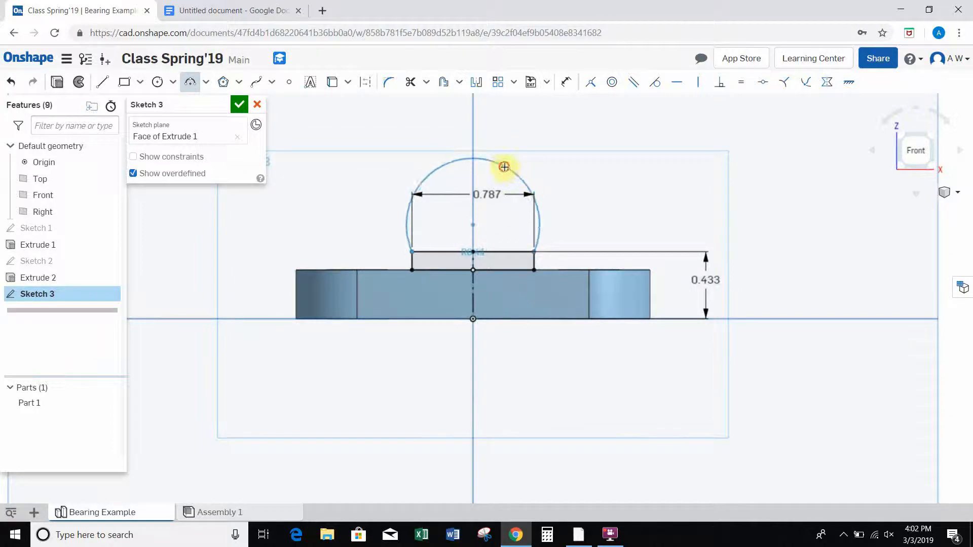
pyautogui.click(504, 167)
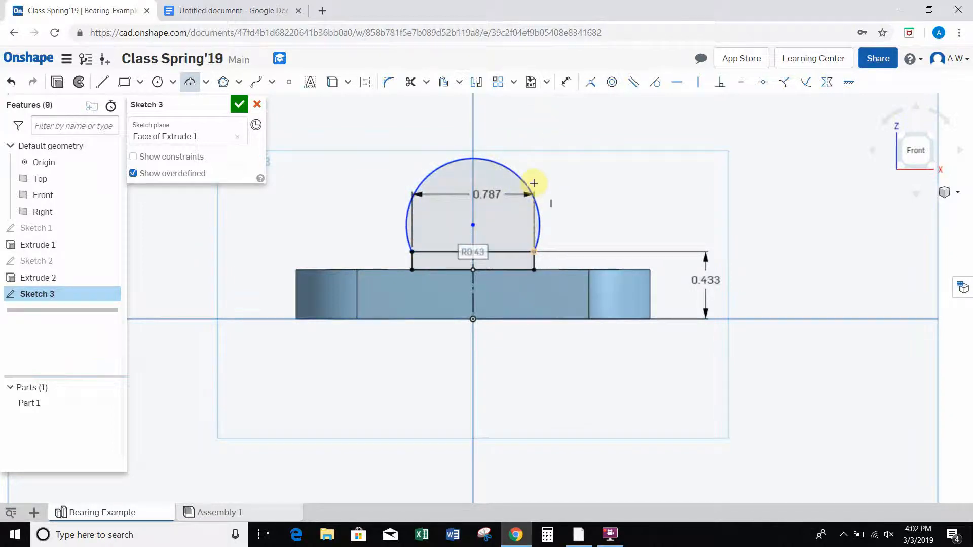
pyautogui.press('Escape')
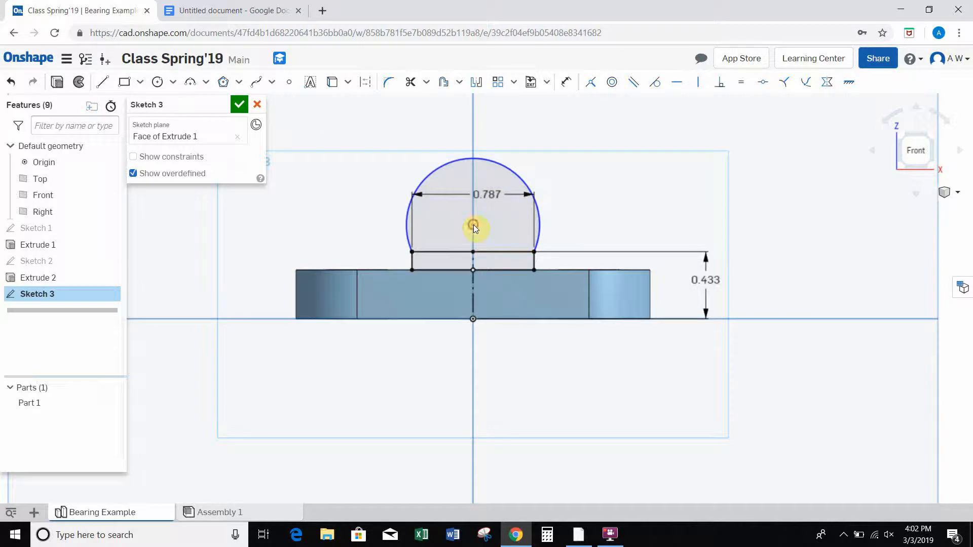
pyautogui.moveTo(474, 224); pyautogui.dragTo(469, 261)
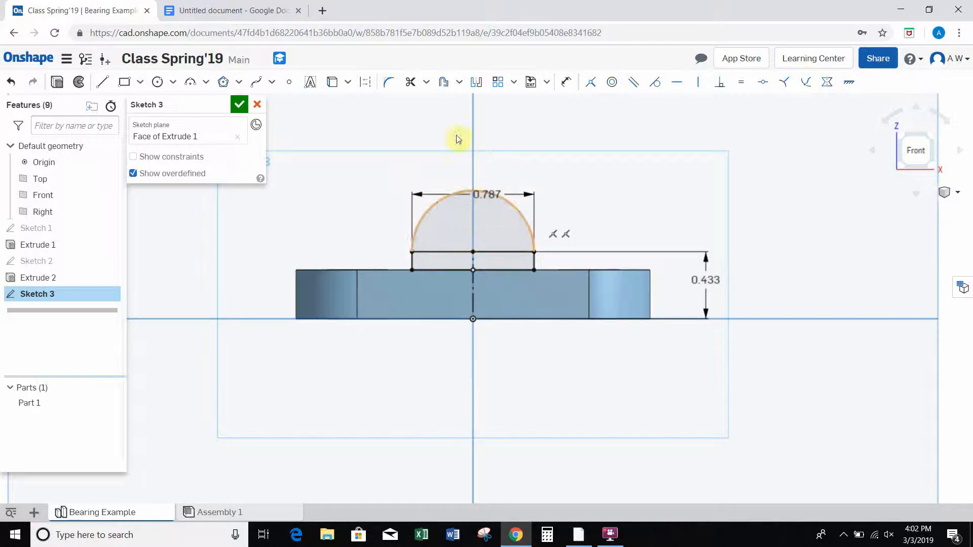
# Step: Check the bearing drawing in Google Docs, and start extruding the housing sketch in Onshape in the opposite direction, across the plate
pyautogui.click(239, 12)
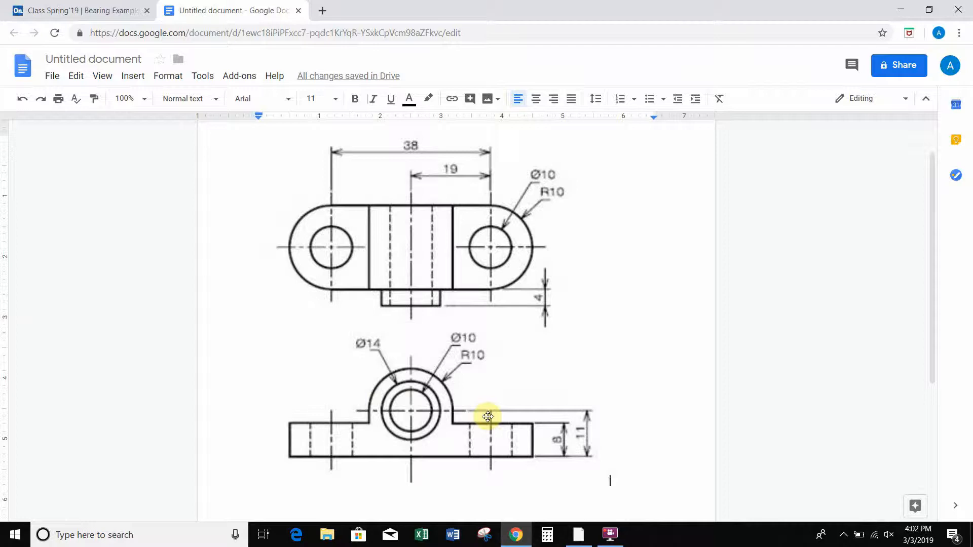
pyautogui.click(79, 11)
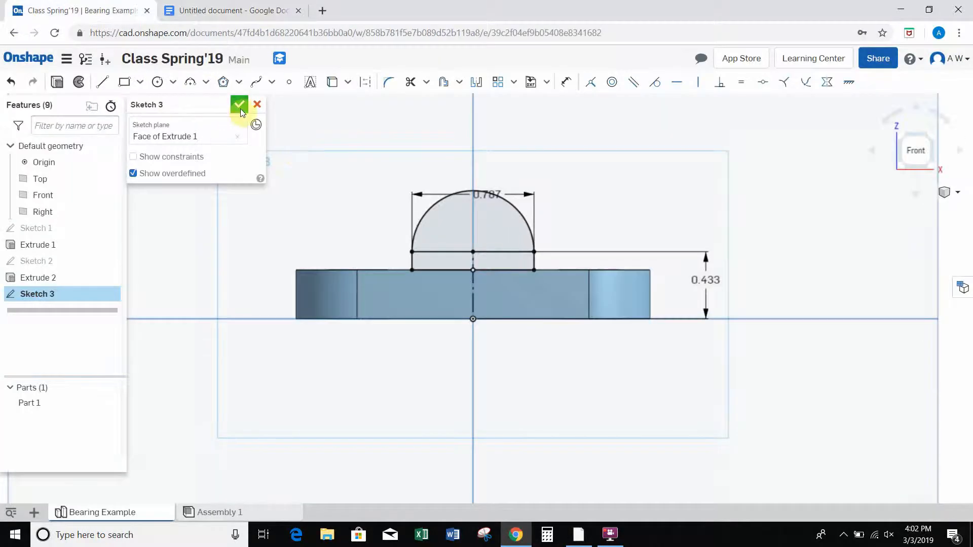
pyautogui.click(57, 81)
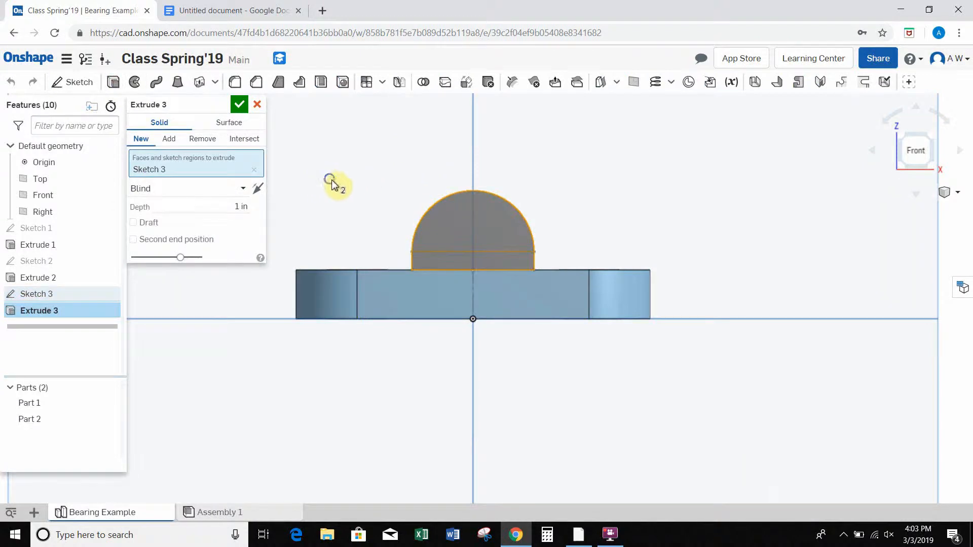
pyautogui.moveTo(332, 185); pyautogui.dragTo(466, 228, button='right')
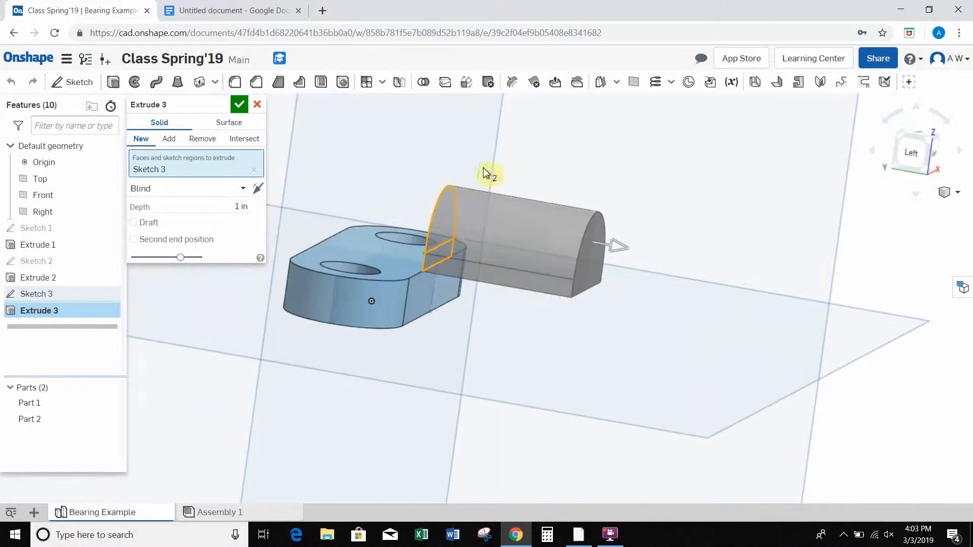
pyautogui.click(258, 189)
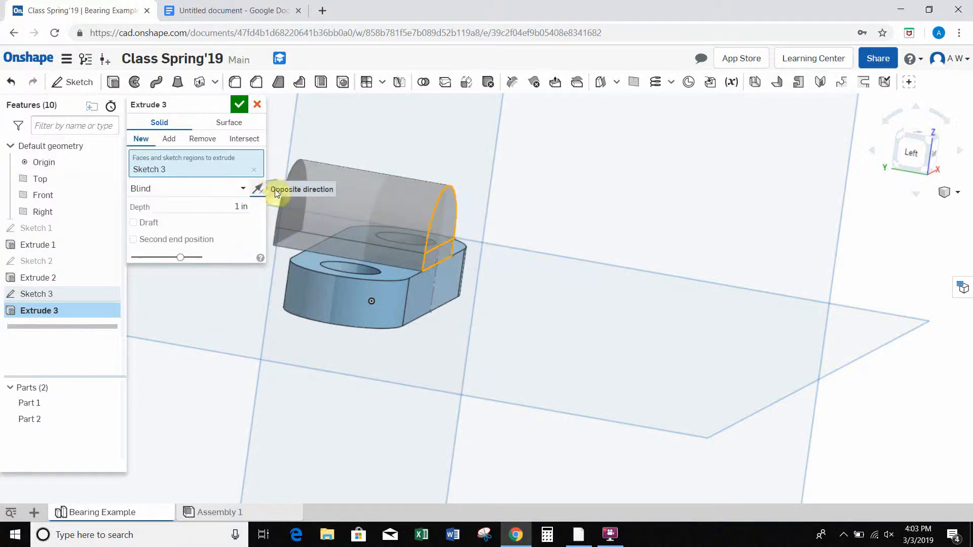
pyautogui.moveTo(375, 135); pyautogui.dragTo(379, 134, button='right')
pyautogui.moveTo(466, 142); pyautogui.dragTo(482, 149, button='middle')
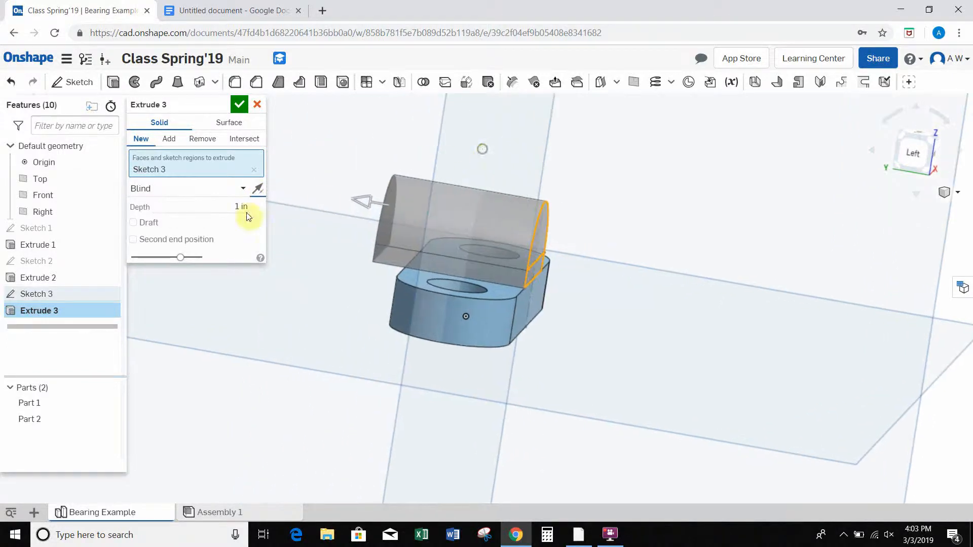
pyautogui.moveTo(348, 232); pyautogui.dragTo(353, 229, button='right')
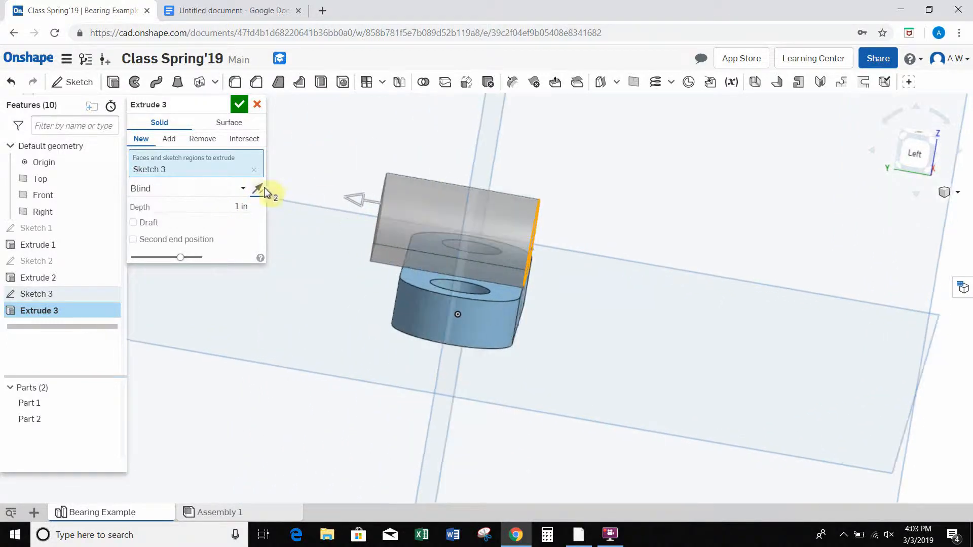
# Step: Set the extrusion to end Up to face at the plate's flat back face, adding the housing to Part 1
pyautogui.click(244, 189)
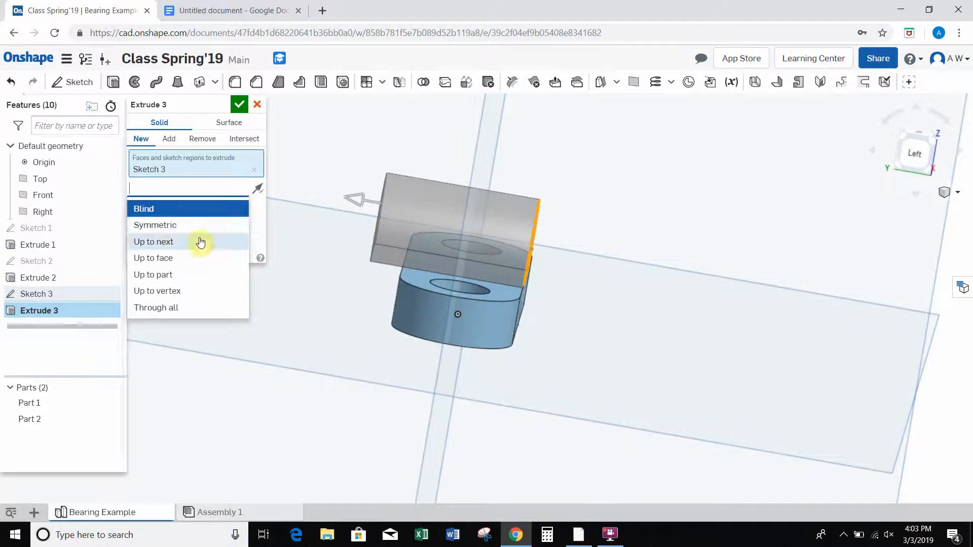
pyautogui.click(171, 260)
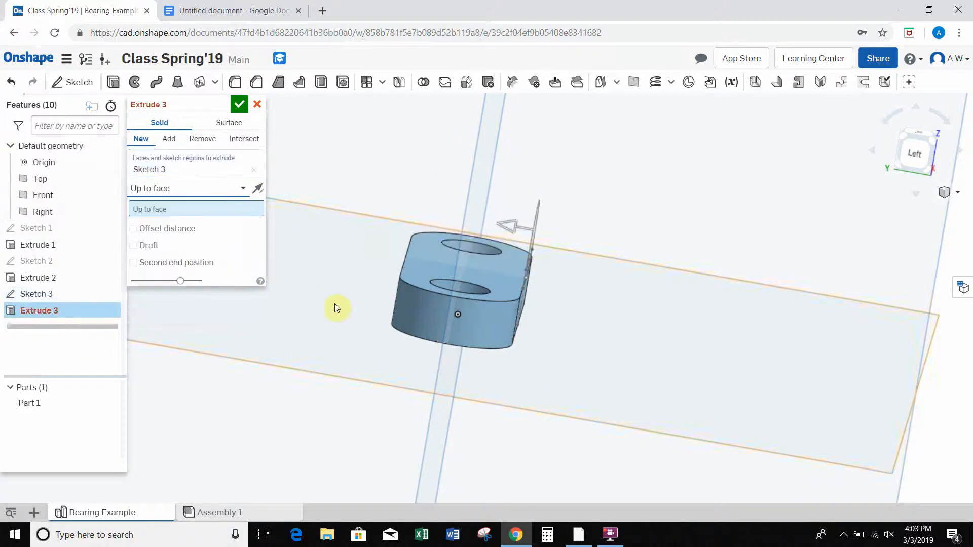
pyautogui.moveTo(336, 289); pyautogui.dragTo(231, 223, button='right')
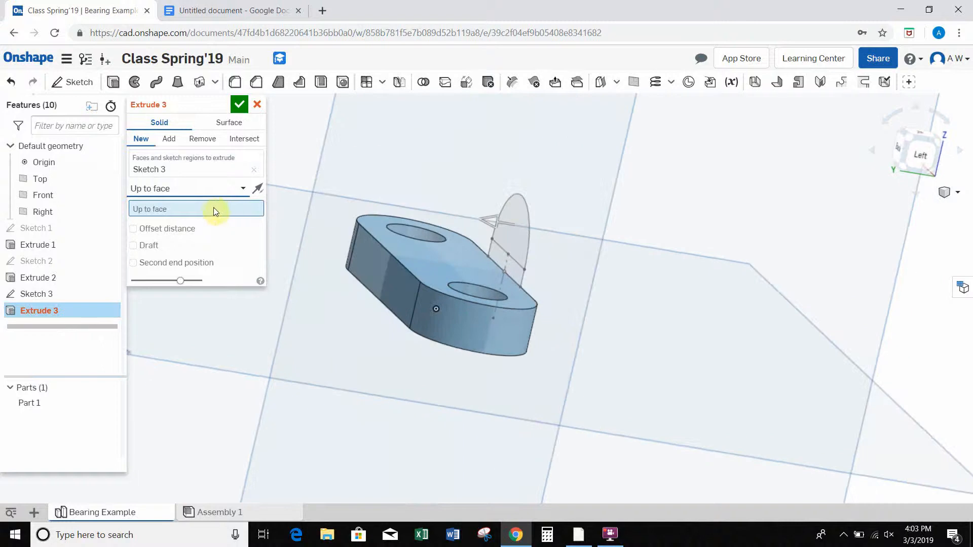
pyautogui.click(369, 269)
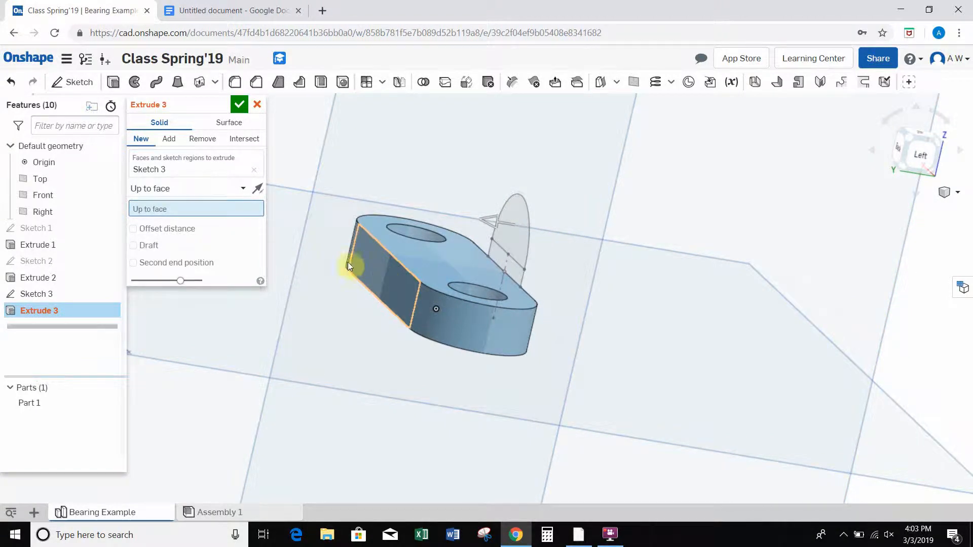
pyautogui.click(366, 258)
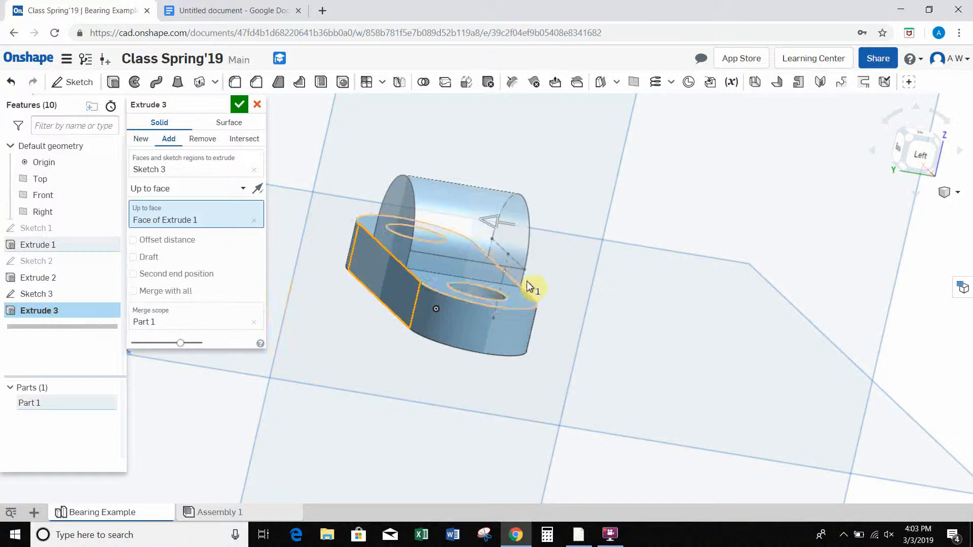
pyautogui.moveTo(576, 284); pyautogui.dragTo(474, 259, button='right')
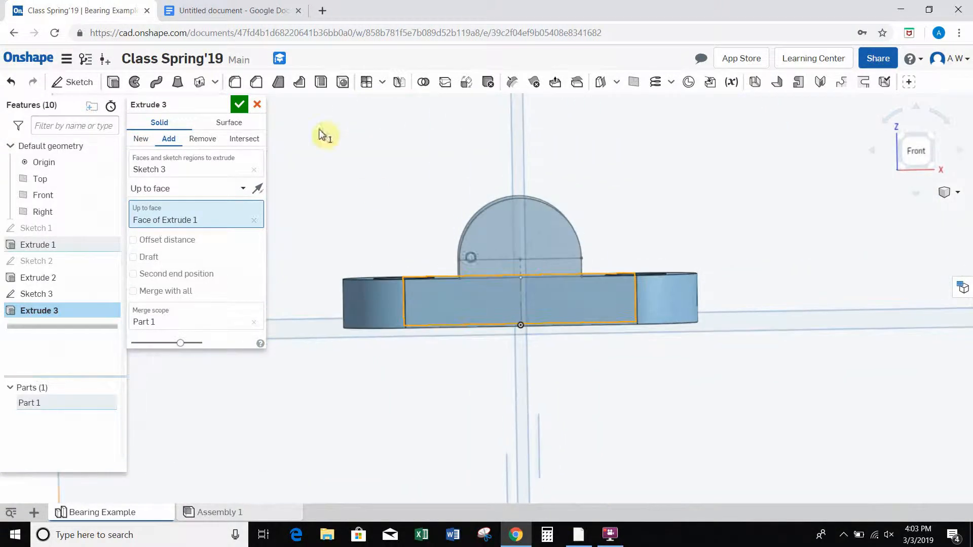
pyautogui.click(238, 105)
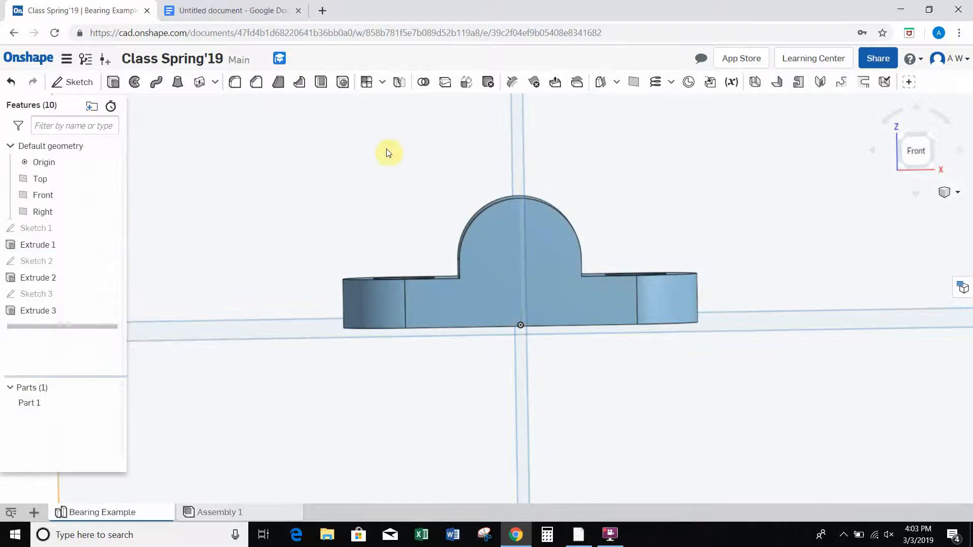
# Step: Check the central bore and boss dimensions in the Google Docs drawing, and start a sketch on the housing's flat front face in Onshape
pyautogui.click(199, 13)
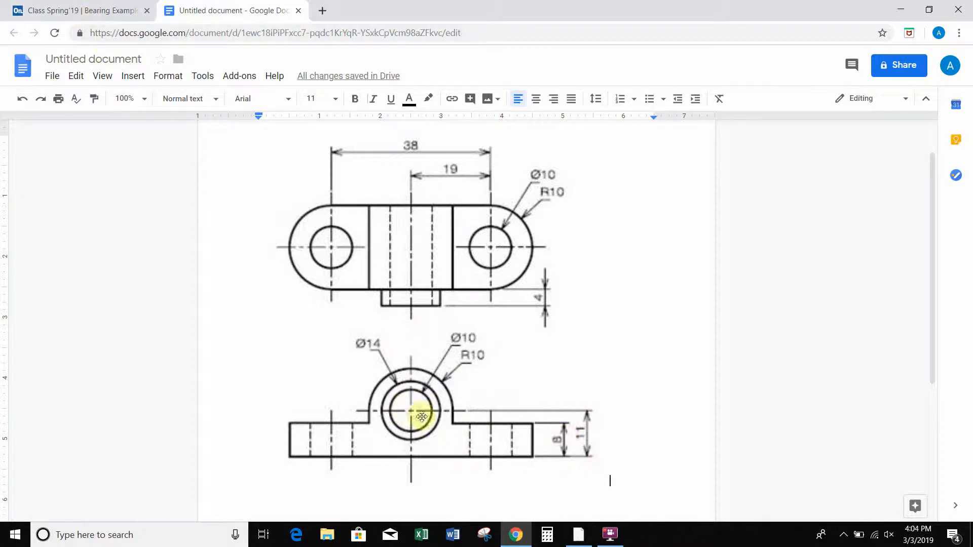
pyautogui.click(99, 10)
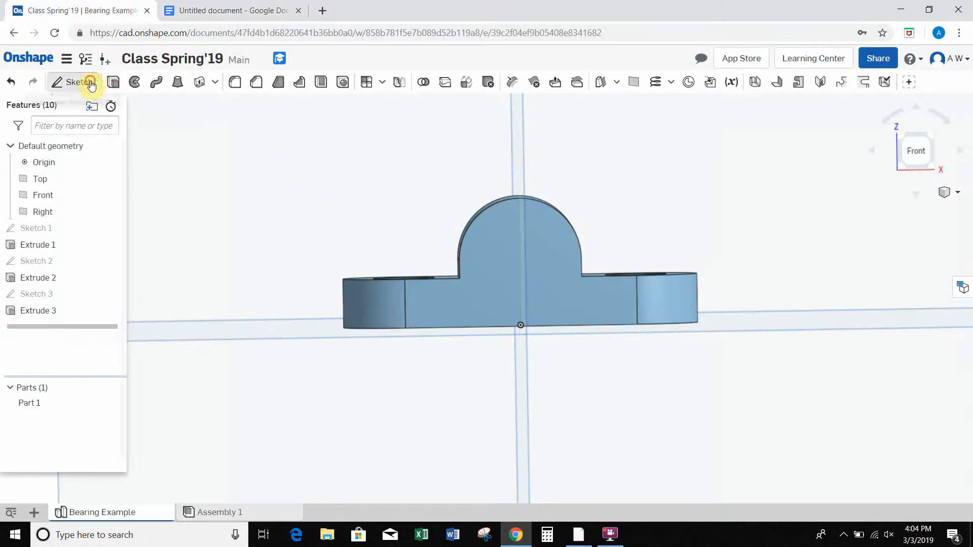
pyautogui.click(75, 82)
pyautogui.click(493, 247)
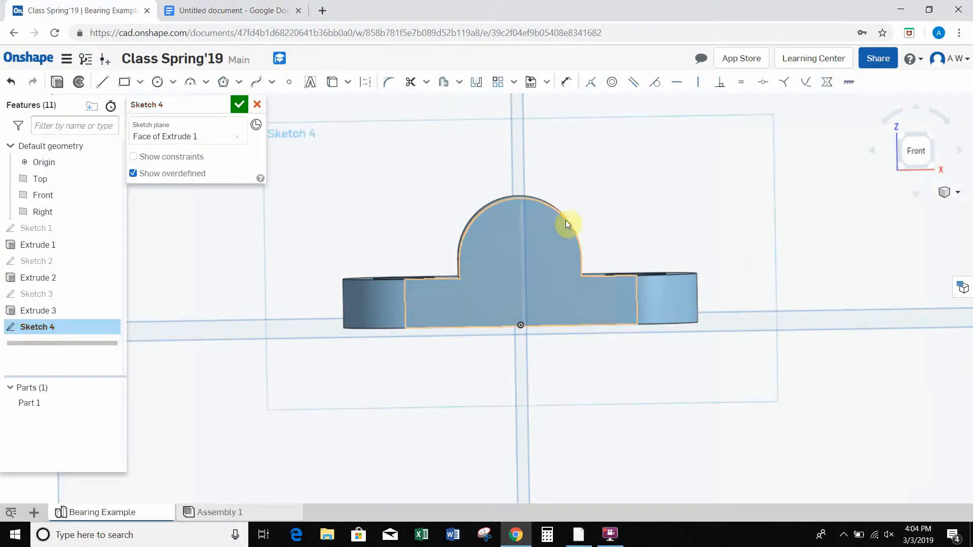
# Step: Sketch a center-point circle about 0.4 in in diameter on the housing's front face, slightly off its centerline
pyautogui.click(157, 81)
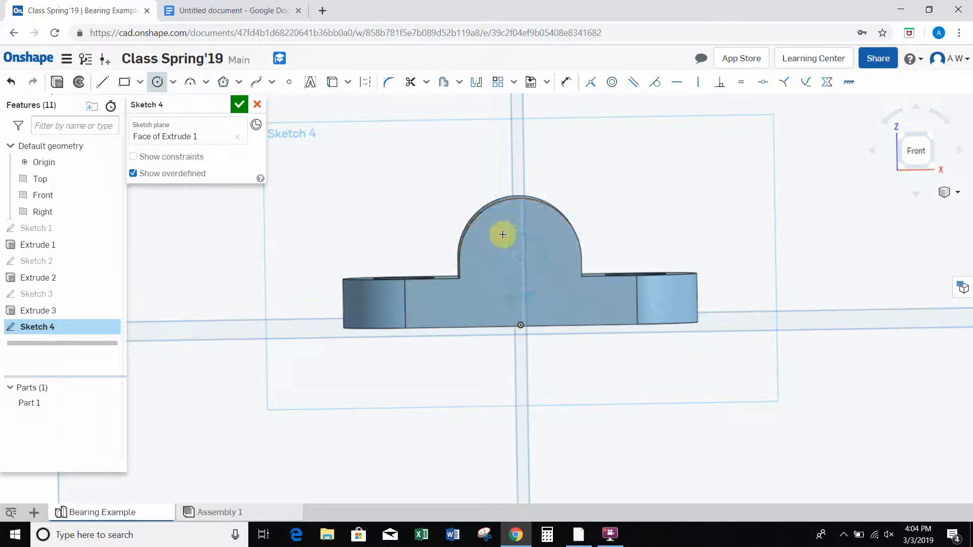
pyautogui.press('Escape')
pyautogui.click(157, 82)
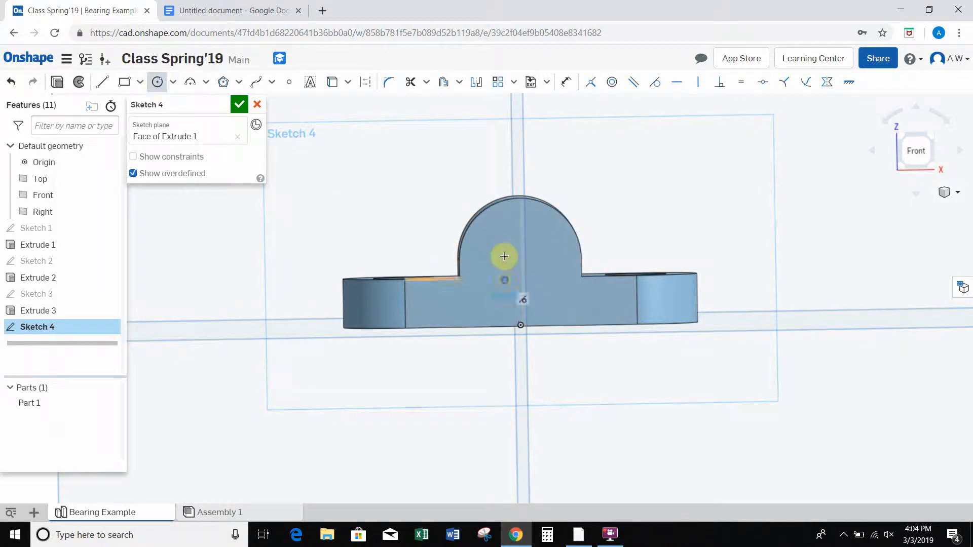
pyautogui.click(496, 252)
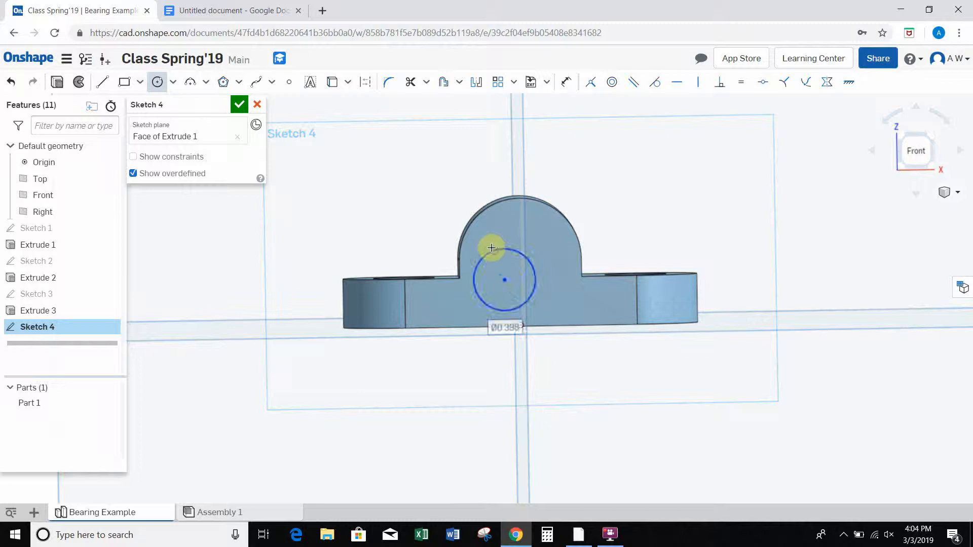
pyautogui.moveTo(647, 244); pyautogui.dragTo(605, 212, button='middle')
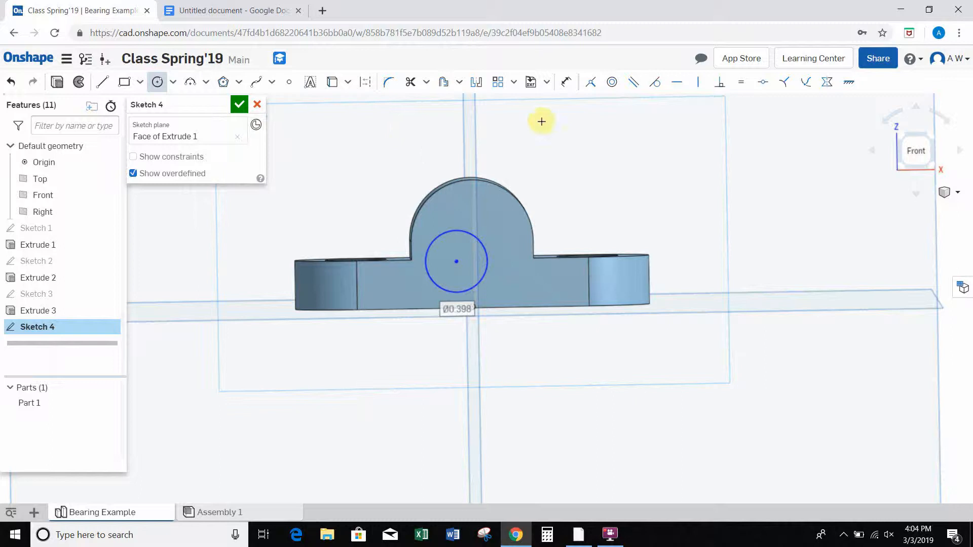
pyautogui.press('Escape')
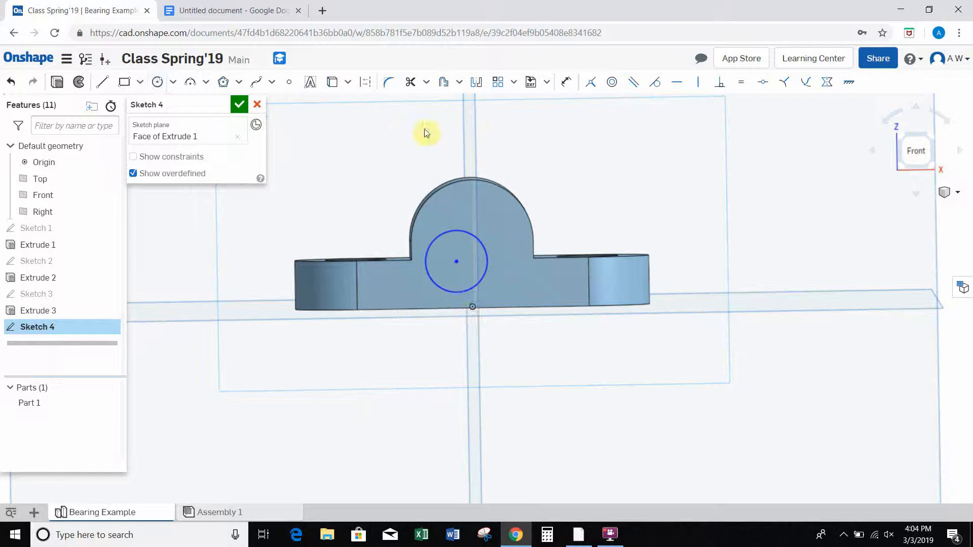
# Step: Constrain the circle's center vertically to the origin and horizontally to the endpoint of the housing's arc
pyautogui.click(698, 85)
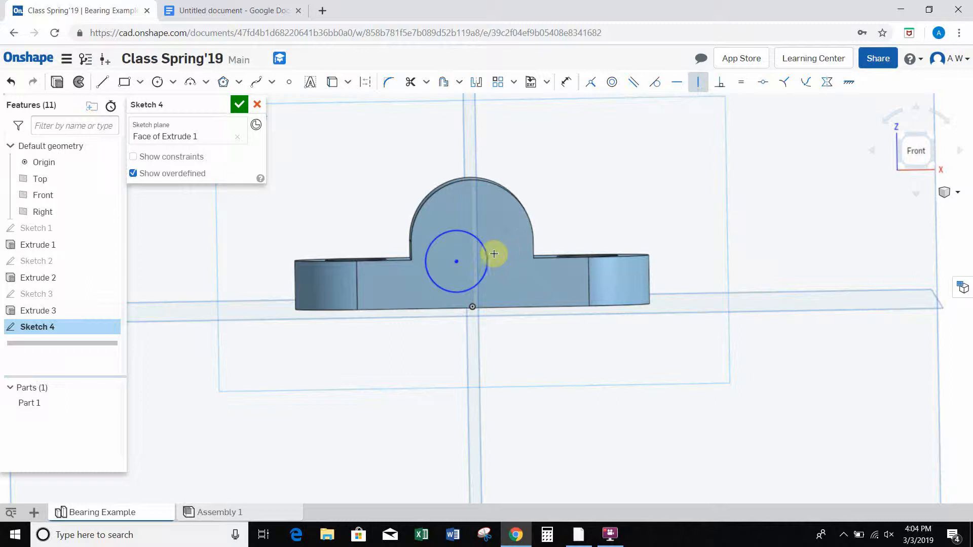
pyautogui.click(458, 261)
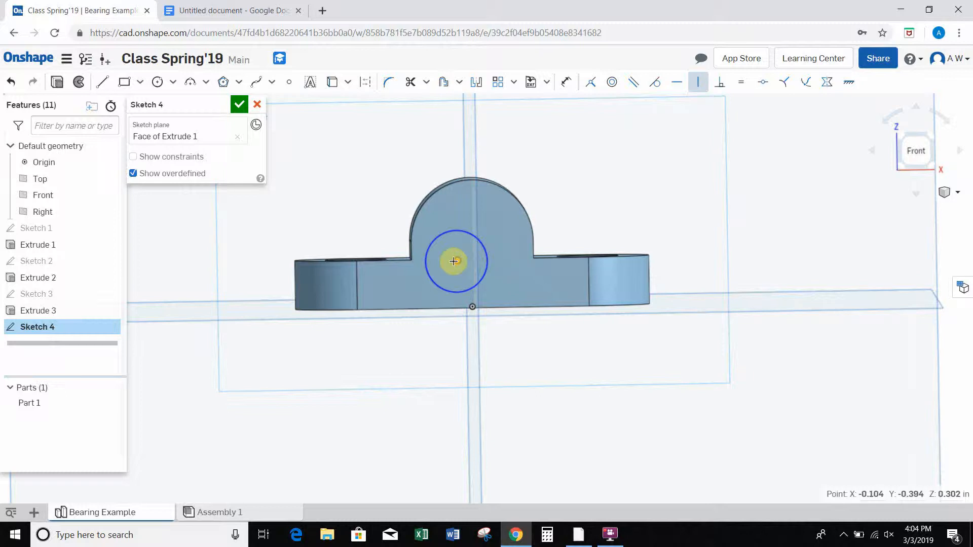
pyautogui.click(473, 311)
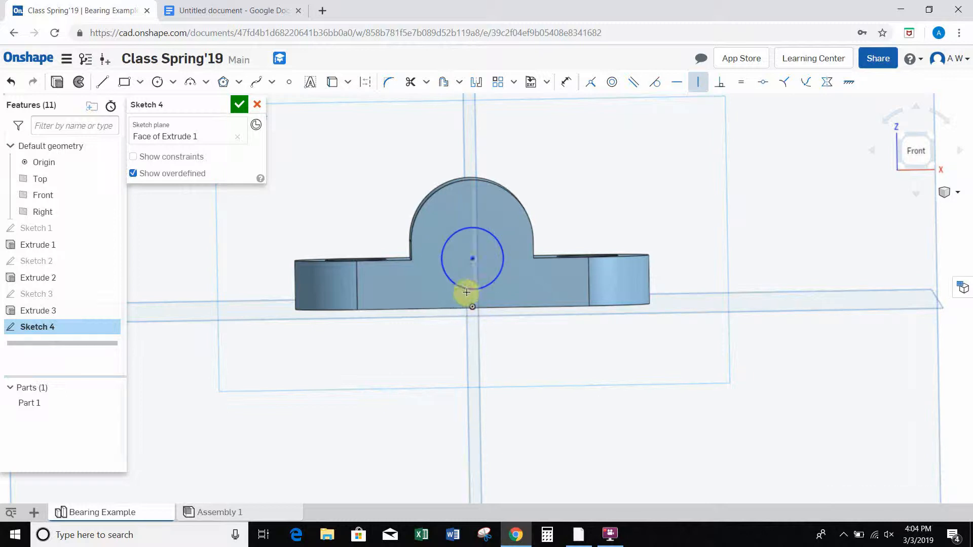
pyautogui.click(675, 84)
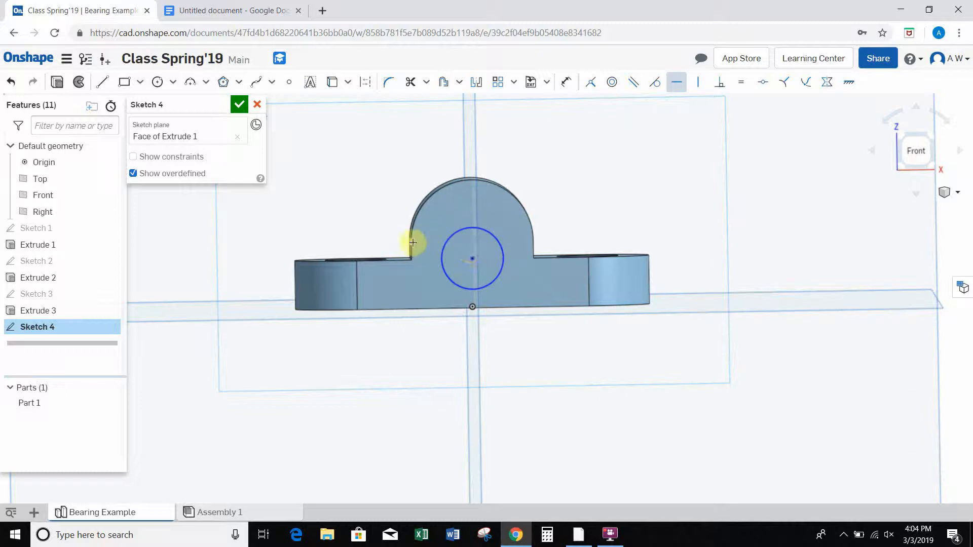
pyautogui.click(411, 241)
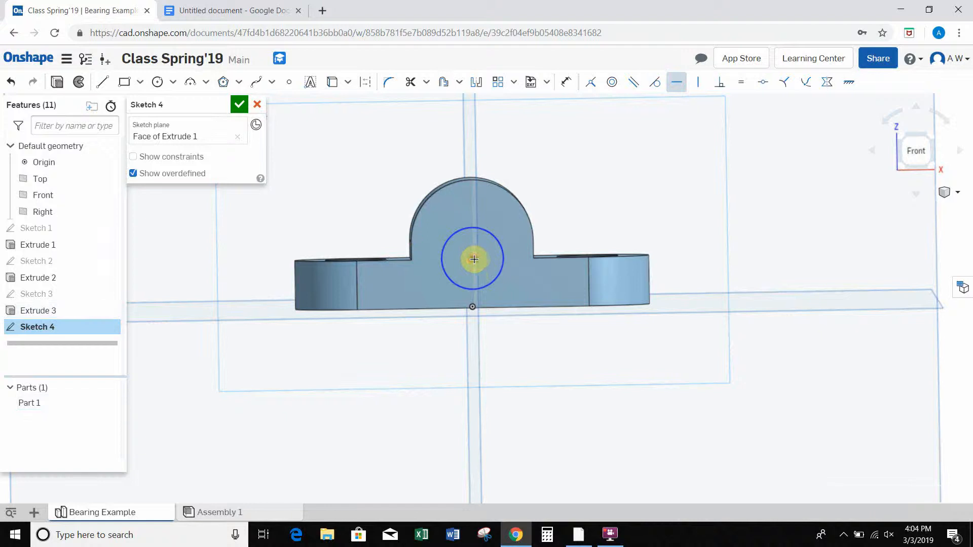
pyautogui.click(472, 259)
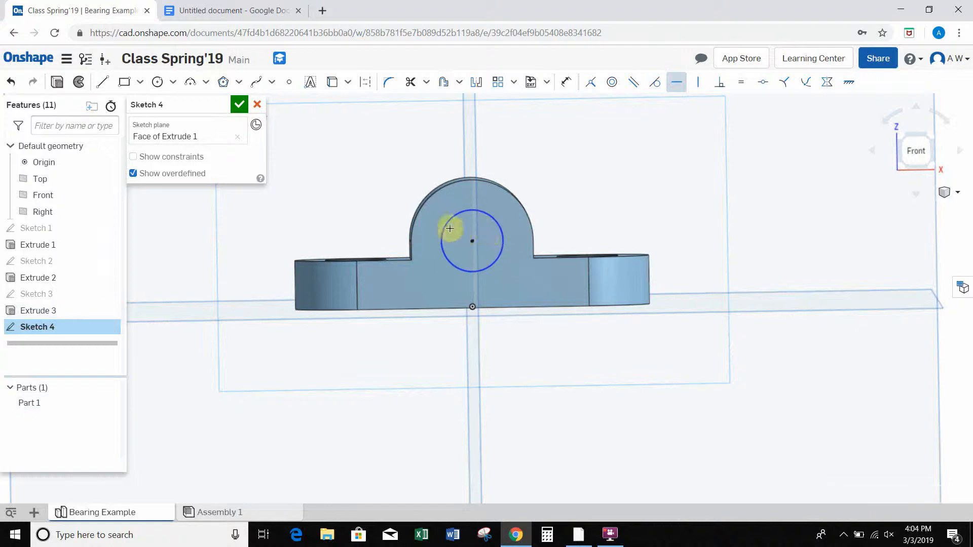
# Step: Dimension the circle on the housing face with a diameter of 14 mm
pyautogui.click(566, 82)
pyautogui.click(497, 227)
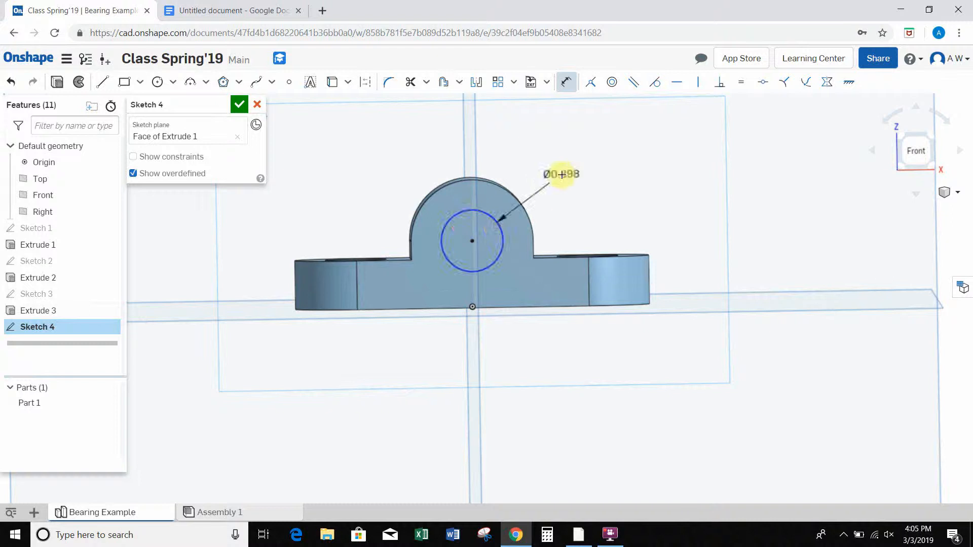
pyautogui.click(595, 160)
pyautogui.write('14')
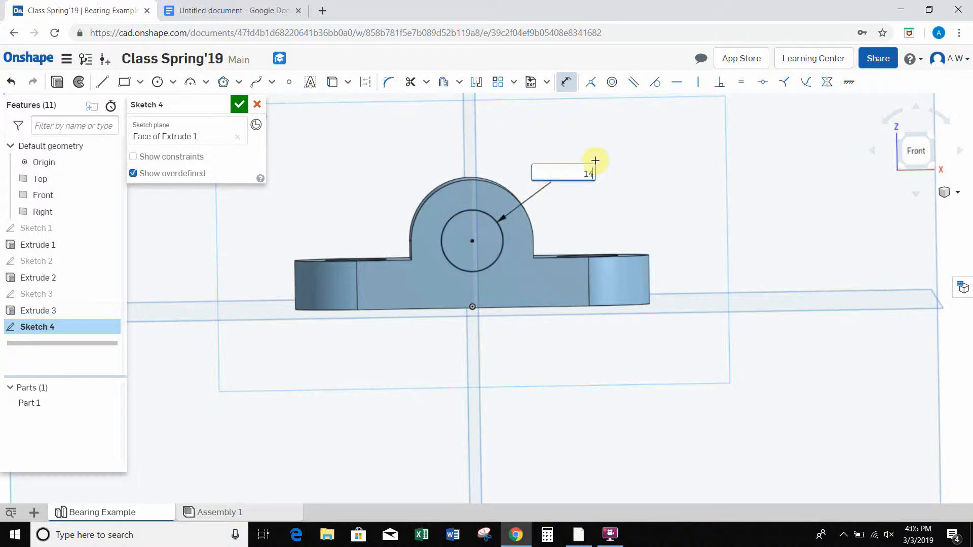
pyautogui.write('mm')
pyautogui.press('Return')
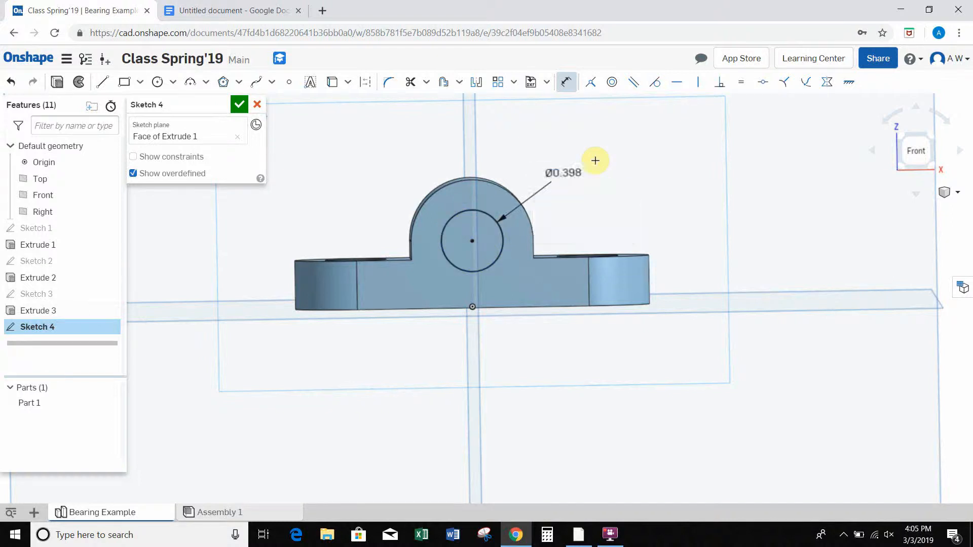
# Step: Extrude the circle blind 4 mm outward from the housing's front face, adding the boss to Part 1
pyautogui.click(57, 81)
pyautogui.click(169, 139)
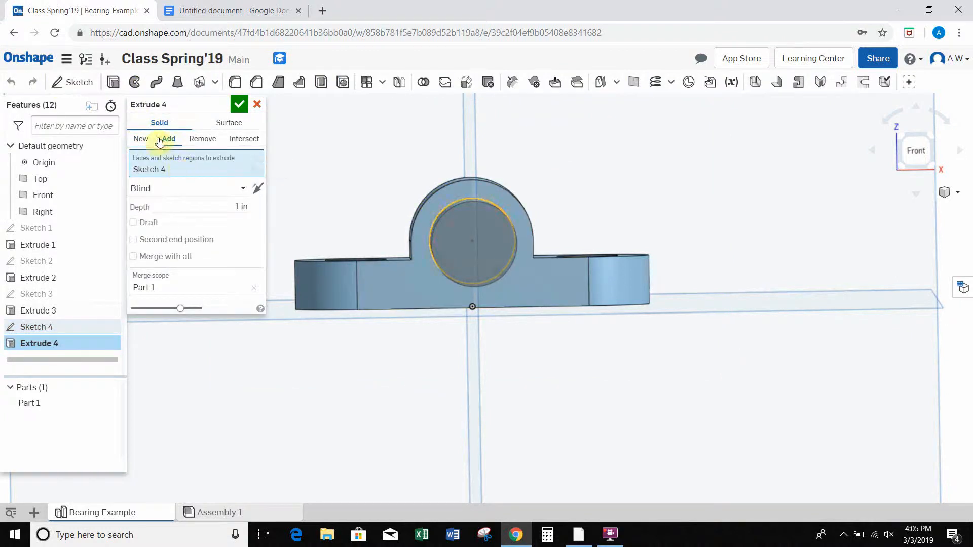
pyautogui.click(142, 139)
pyautogui.moveTo(354, 167); pyautogui.dragTo(443, 214, button='right')
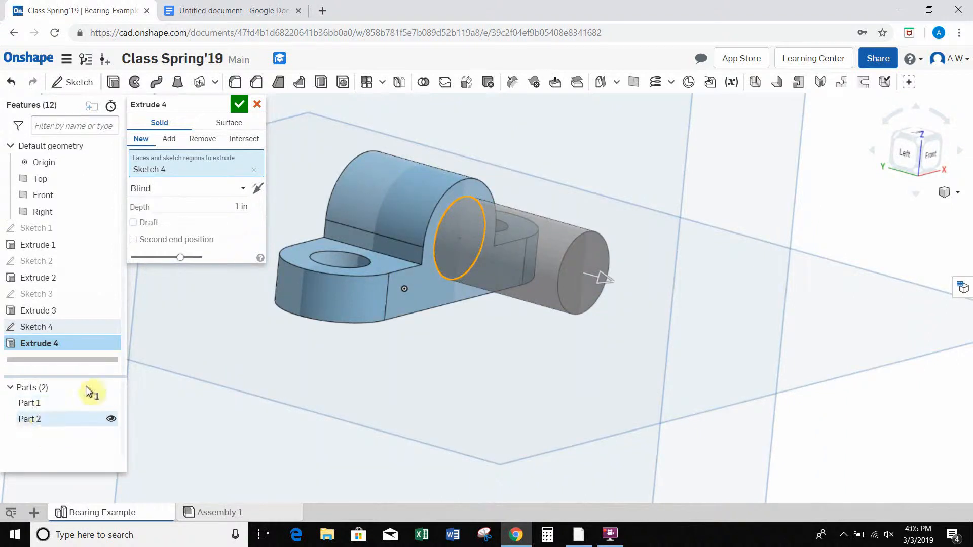
pyautogui.click(169, 139)
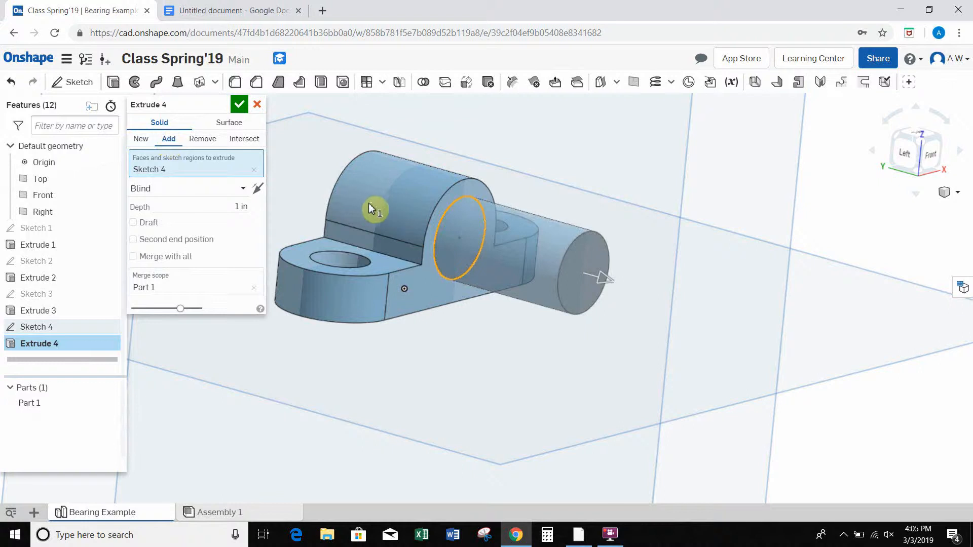
pyautogui.moveTo(524, 173); pyautogui.dragTo(512, 178, button='right')
pyautogui.click(181, 208)
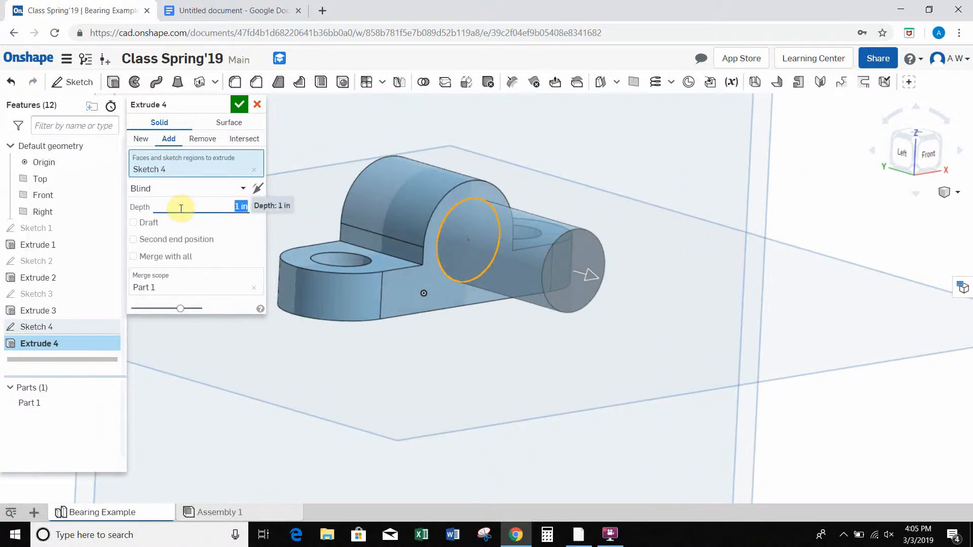
pyautogui.write('4mm')
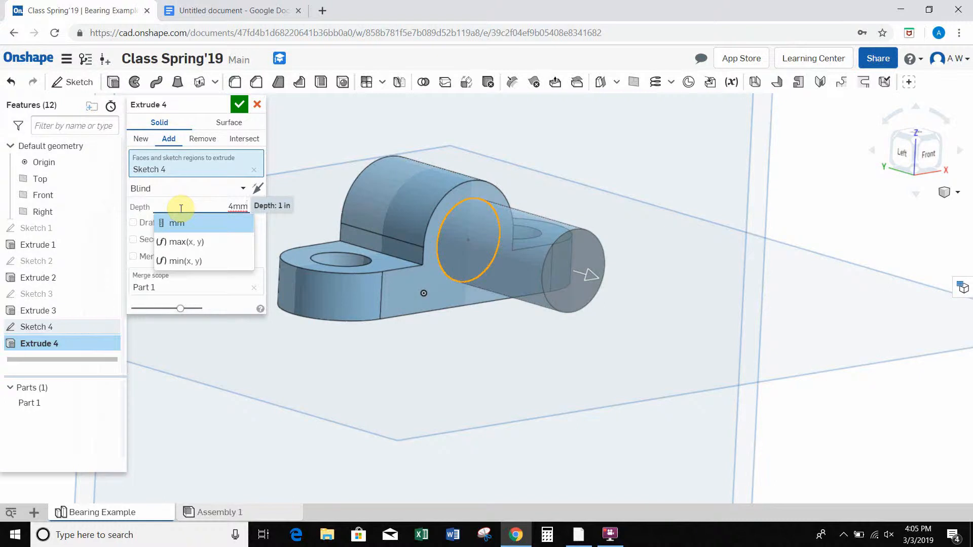
pyautogui.press('Return')
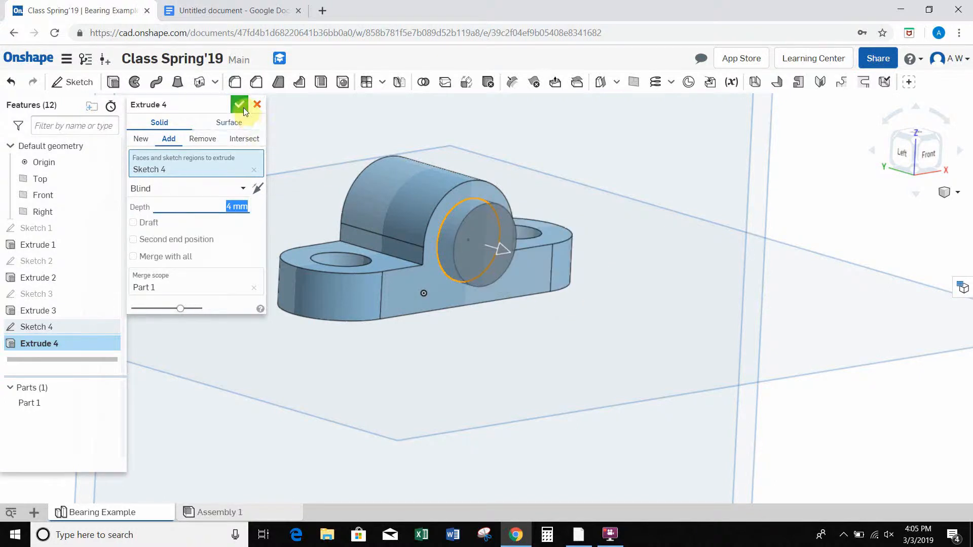
pyautogui.click(240, 105)
# Step: Start a sketch on the boss's end face and draw a concentric circle about 0.35 in in diameter
pyautogui.hotkey('shift', '1')
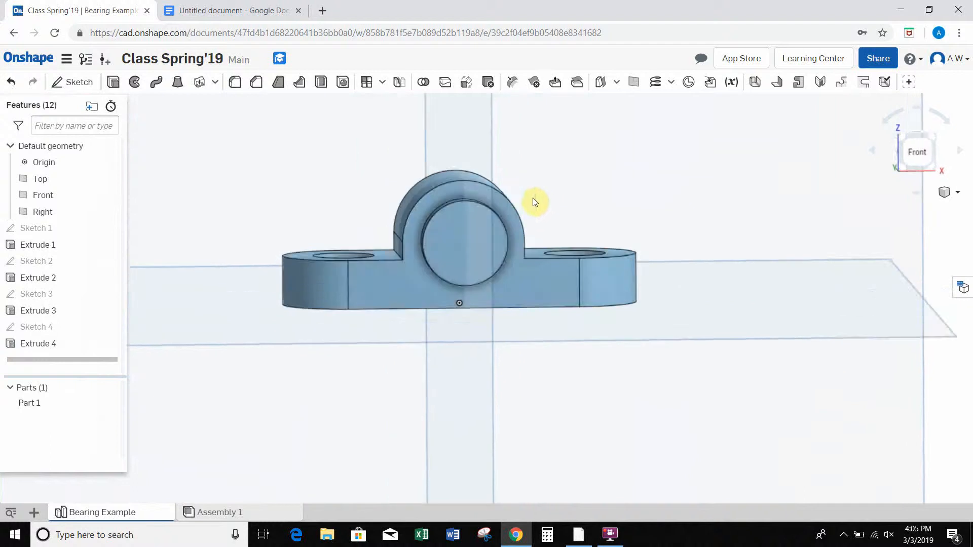
pyautogui.moveTo(533, 203); pyautogui.dragTo(531, 218, button='right')
pyautogui.moveTo(565, 186); pyautogui.dragTo(567, 181, button='right')
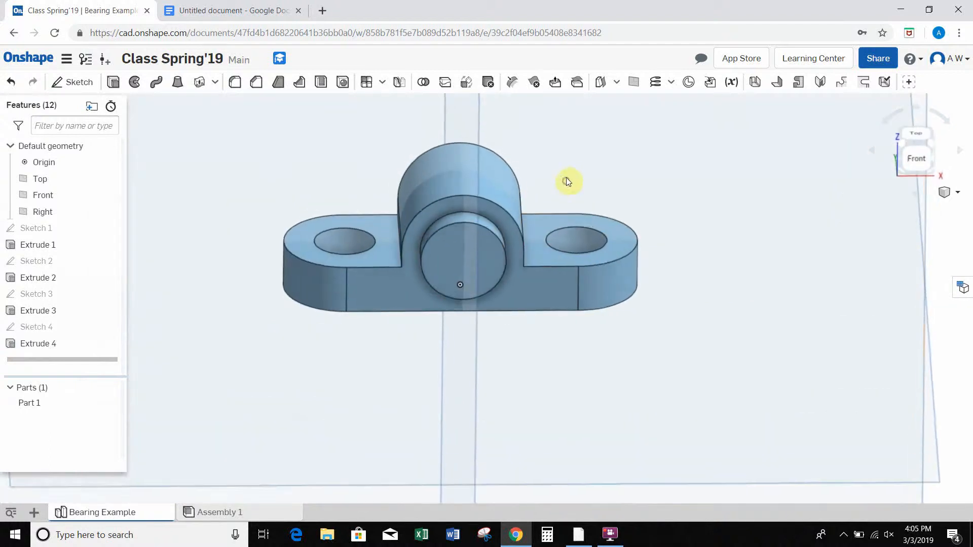
pyautogui.click(72, 86)
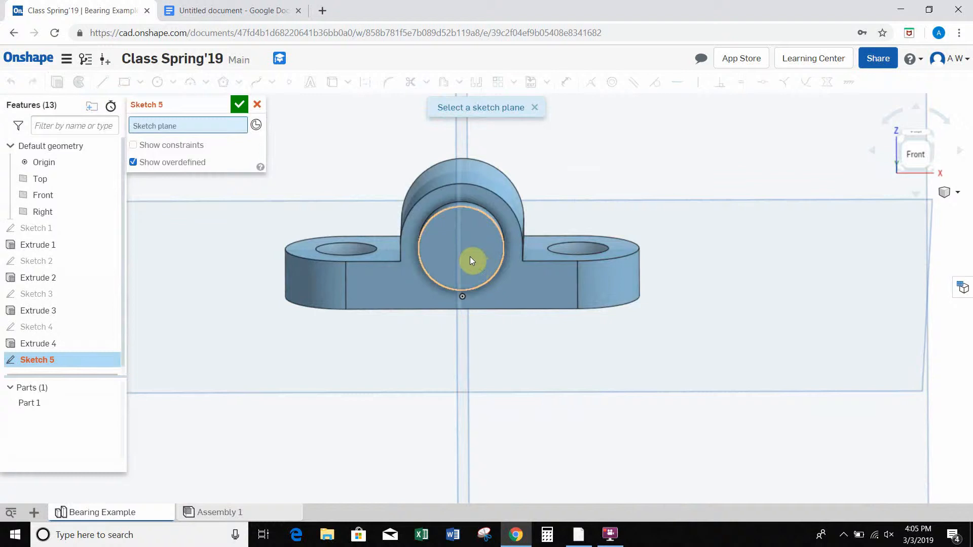
pyautogui.click(470, 258)
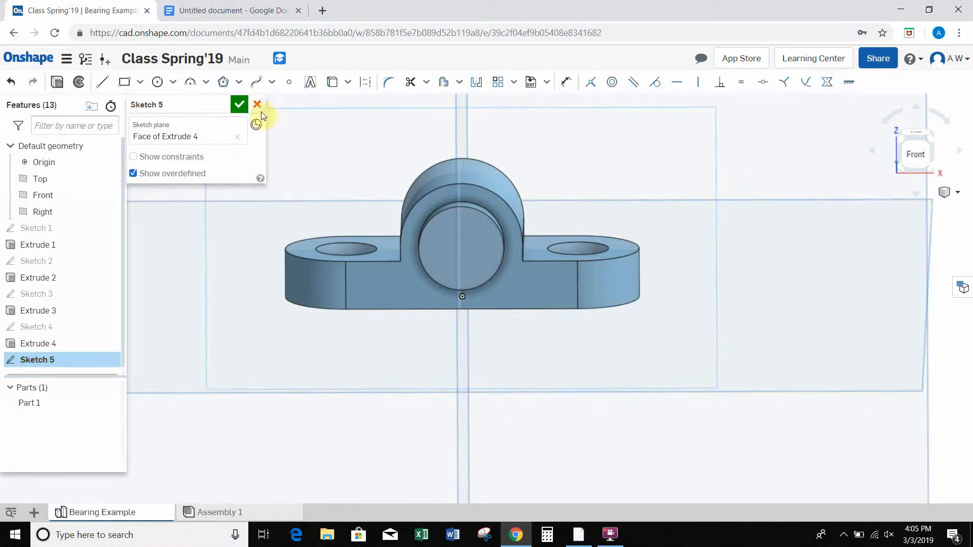
pyautogui.click(157, 82)
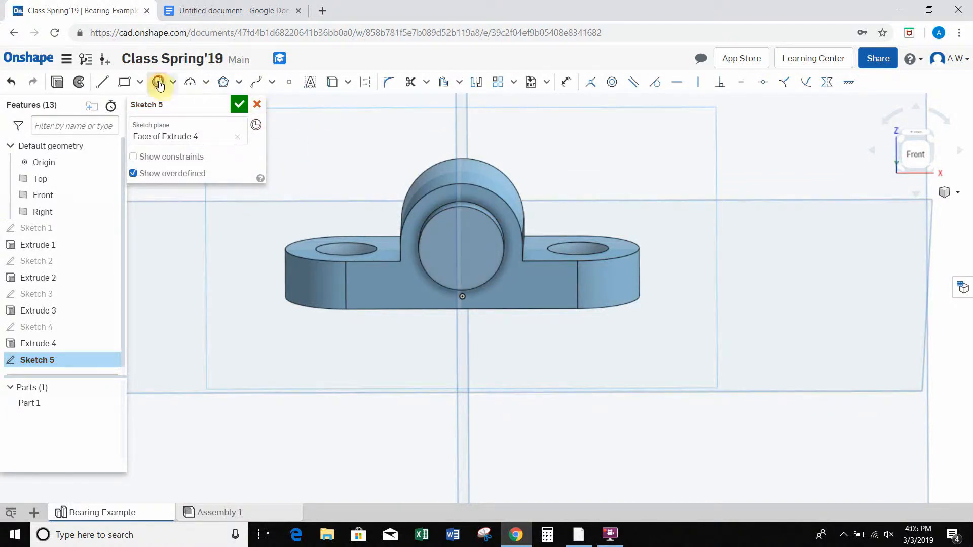
pyautogui.click(460, 247)
pyautogui.click(440, 234)
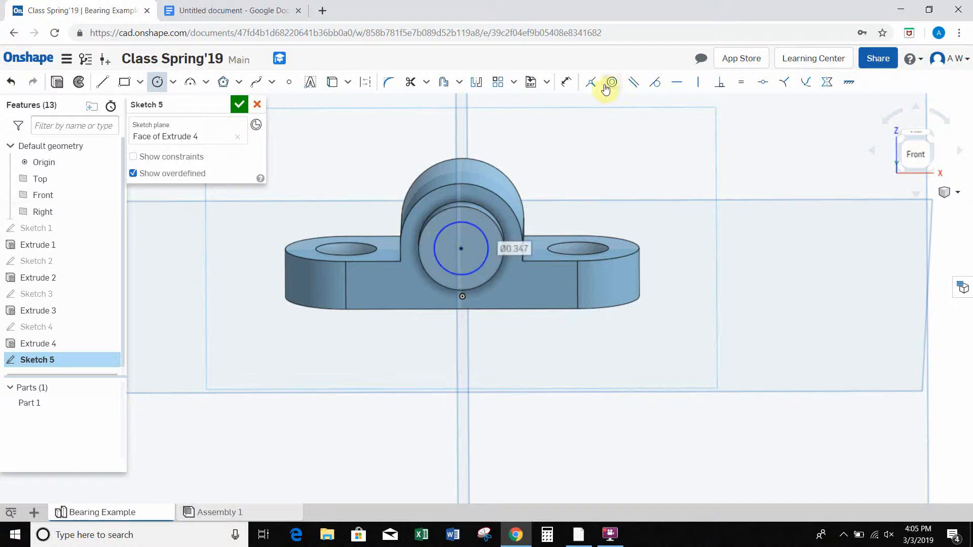
# Step: Dimension the bore circle on the boss's end face with a diameter of 10 mm
pyautogui.click(566, 82)
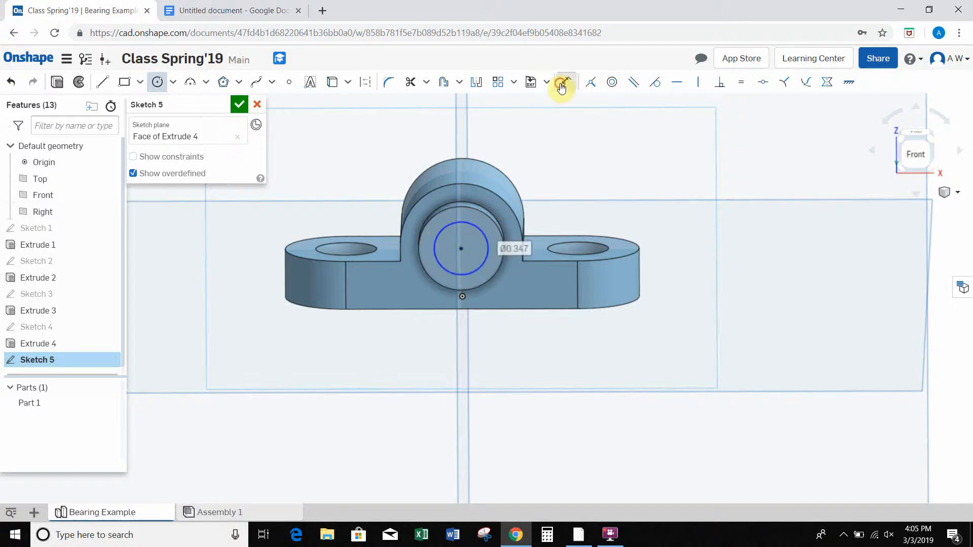
pyautogui.click(488, 240)
pyautogui.click(588, 159)
pyautogui.write('10')
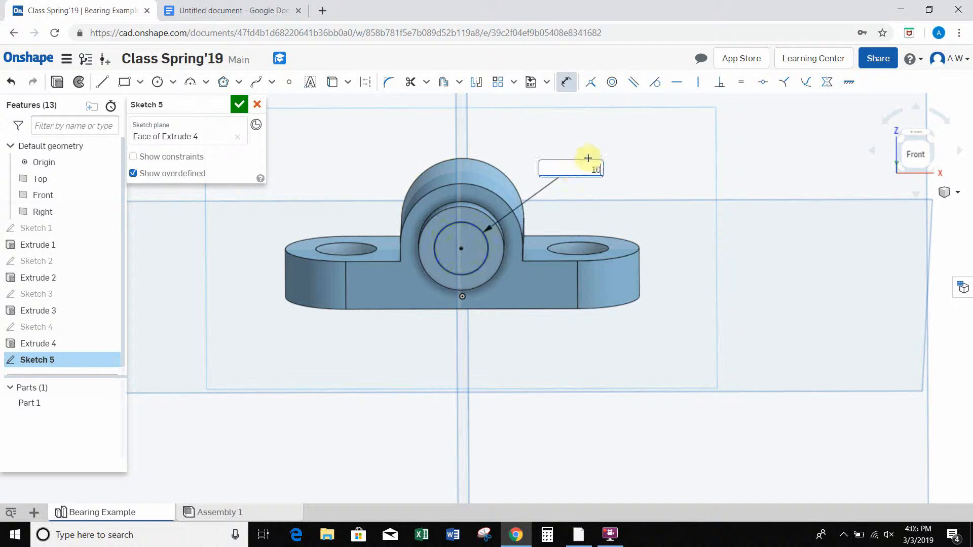
pyautogui.write('mm')
pyautogui.press('Return')
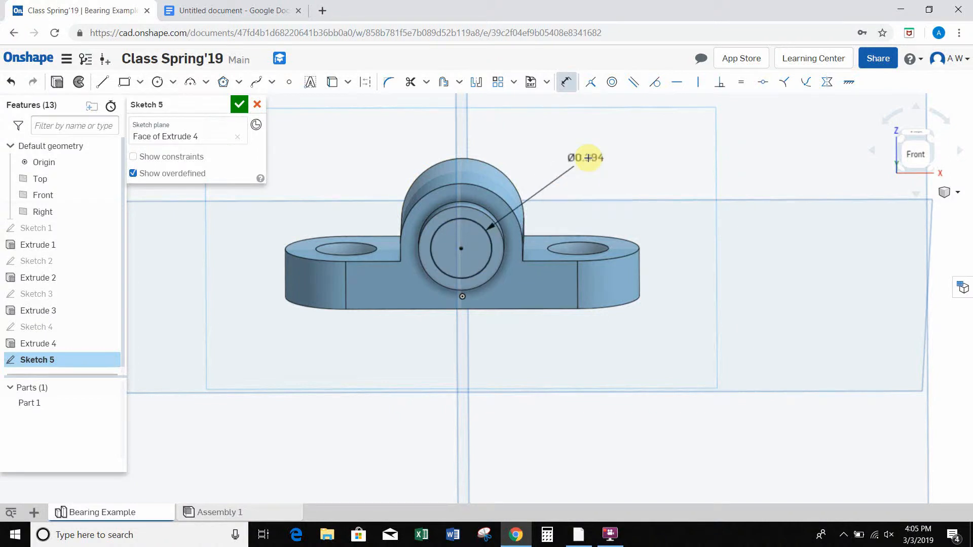
# Step: Extrude the bore circle as a Remove cut with the Through all end type, through the boss and housing
pyautogui.click(59, 83)
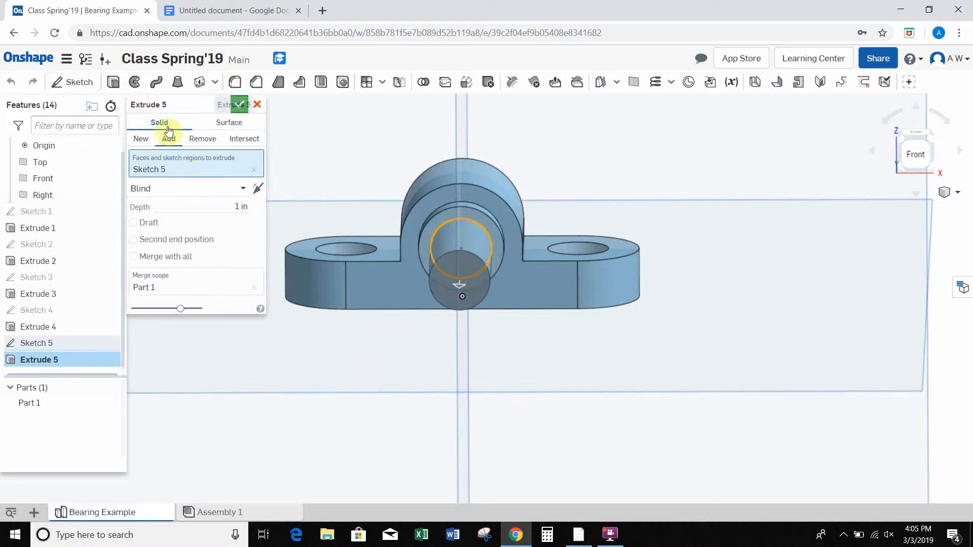
pyautogui.click(191, 141)
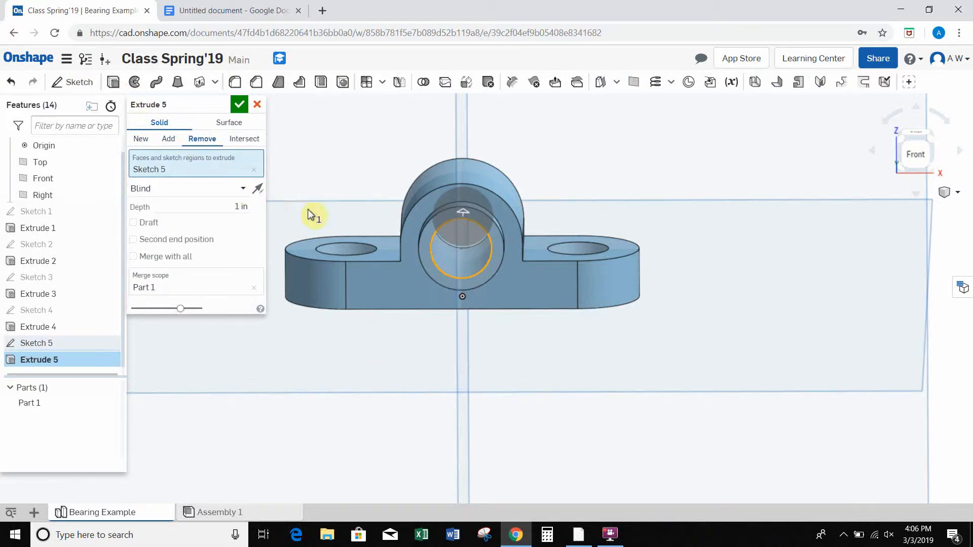
pyautogui.moveTo(313, 215); pyautogui.dragTo(345, 199, button='right')
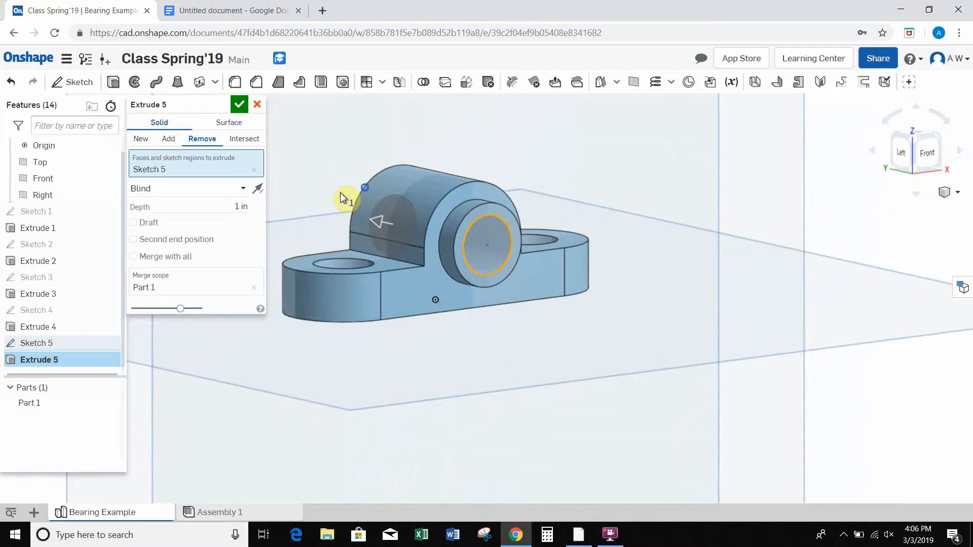
pyautogui.click(228, 190)
pyautogui.click(171, 307)
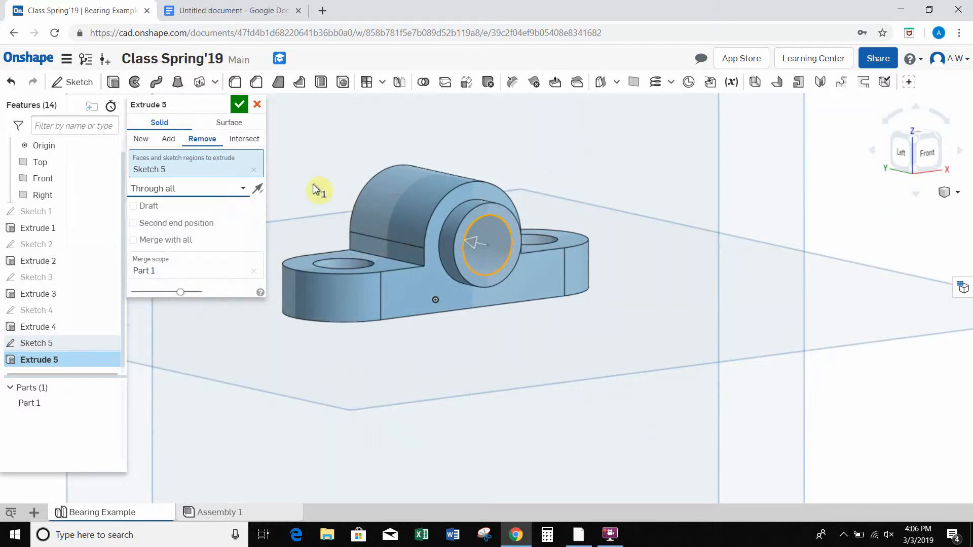
pyautogui.moveTo(319, 189); pyautogui.dragTo(299, 177, button='right')
pyautogui.click(247, 112)
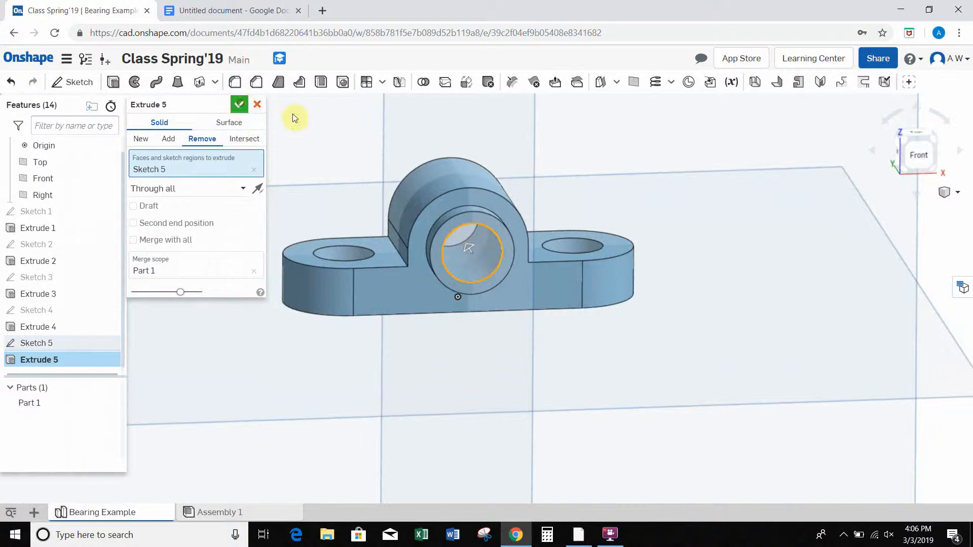
# Step: Orbit around the bored bearing and compare it with the reference drawing in Google Docs
pyautogui.moveTo(555, 186)
pyautogui.mouseDown(button='right')
pyautogui.moveTo(550, 222)
pyautogui.moveTo(550, 170)
pyautogui.moveTo(527, 185)
pyautogui.moveTo(556, 177)
pyautogui.moveTo(555, 221)
pyautogui.moveTo(537, 167)
pyautogui.mouseUp(button='right')
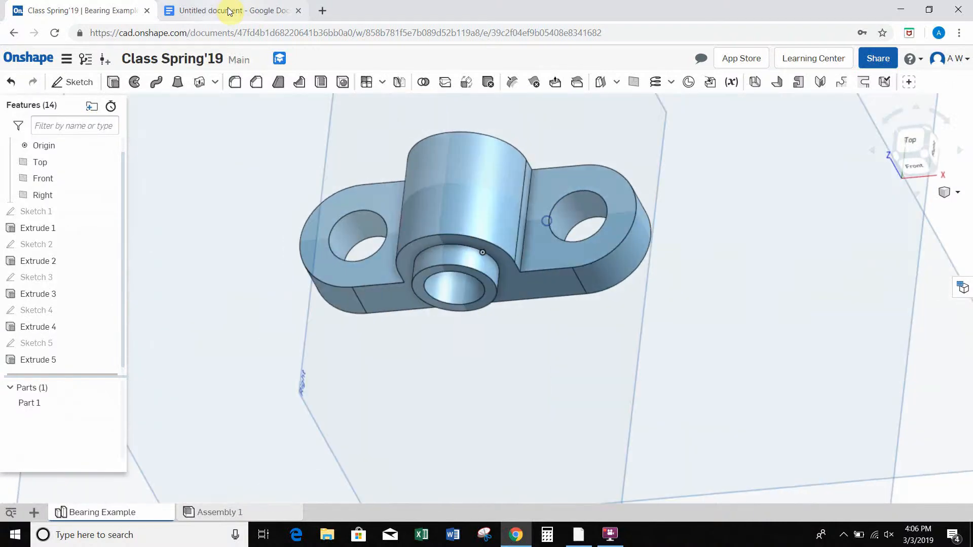
pyautogui.click(228, 11)
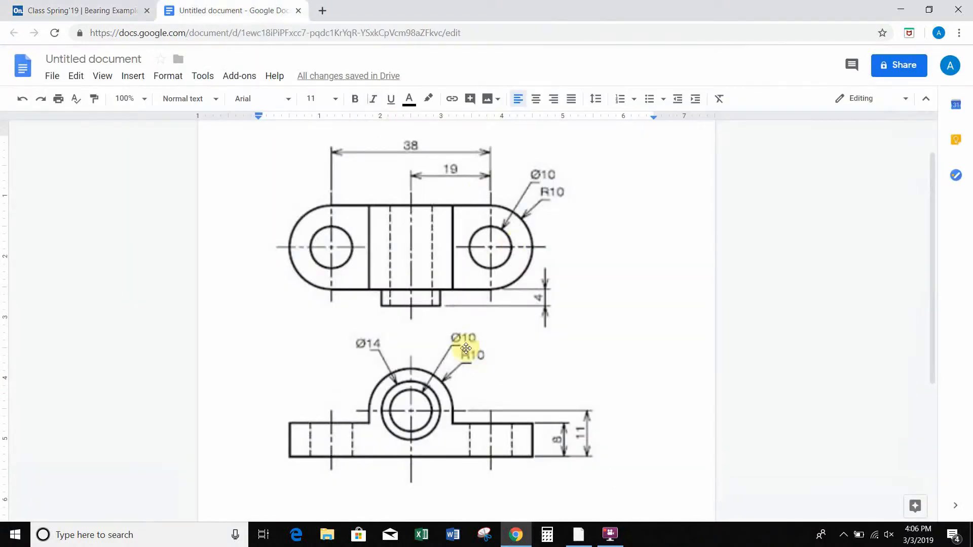